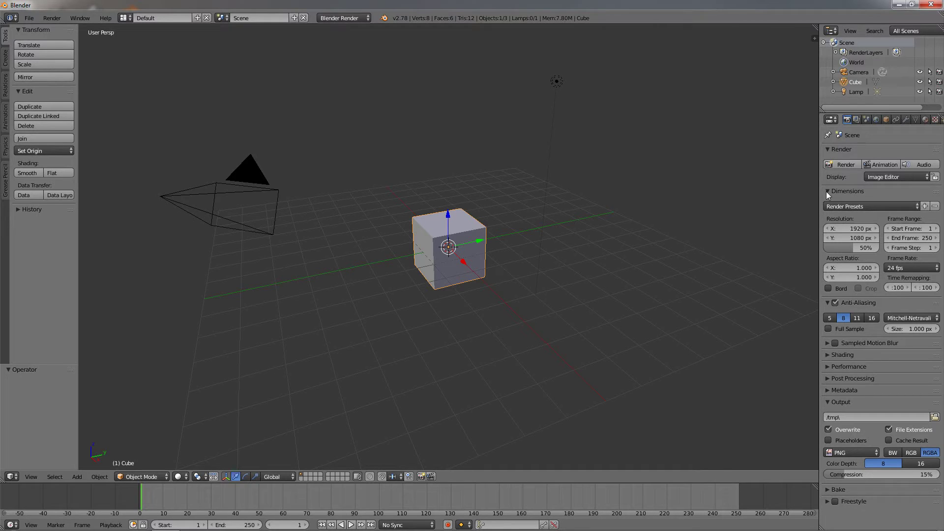
Change the 3D View area to the Text Editor, and return it to the 3D View
{"action": "left_click", "coordinate": [12, 476]}
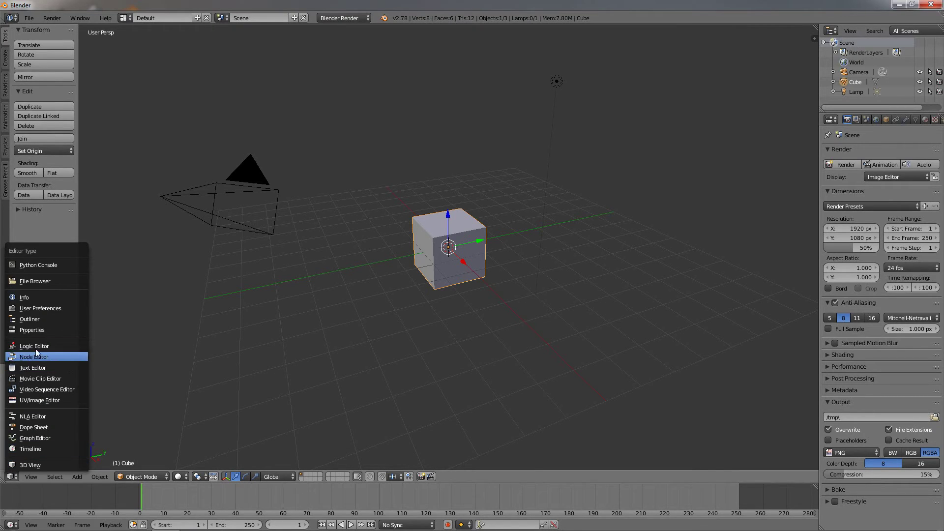
{"action": "left_click", "coordinate": [33, 368]}
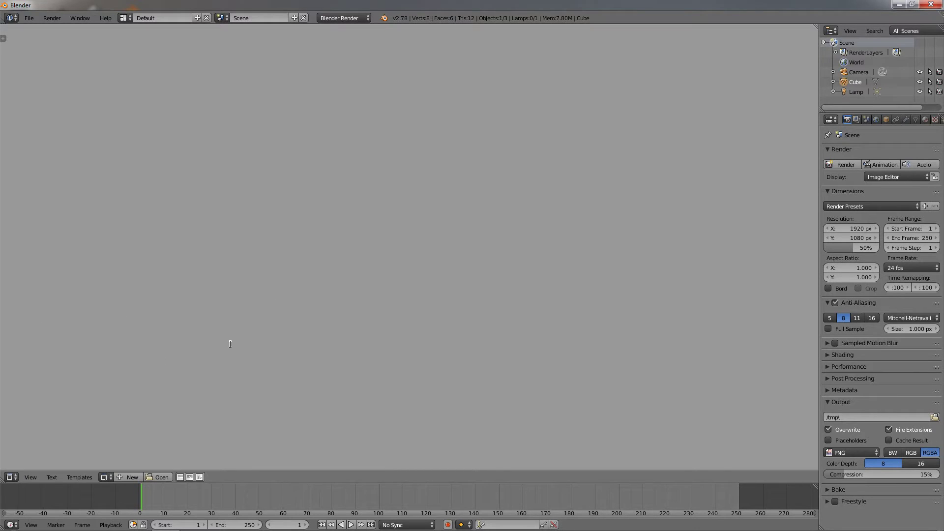
{"action": "left_click", "coordinate": [11, 477]}
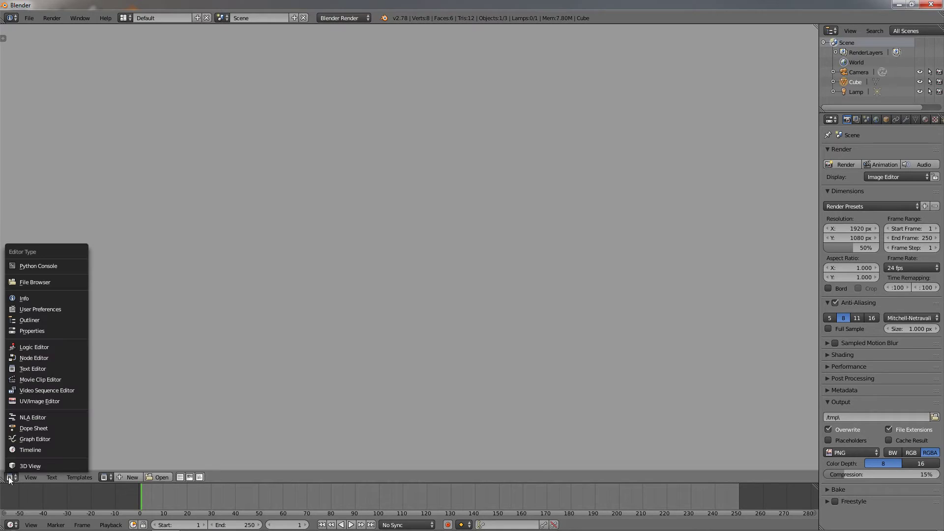
{"action": "left_click", "coordinate": [30, 465]}
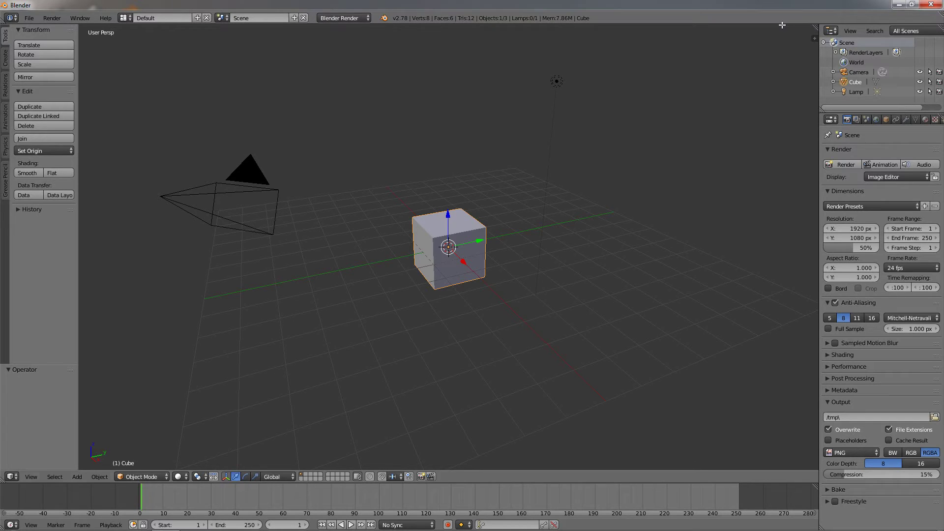
Split a narrow vertical area off the 3D View's right side and make it a Text Editor
{"action": "left_click_drag", "start_coordinate": [815, 26], "coordinate": [632, 37]}
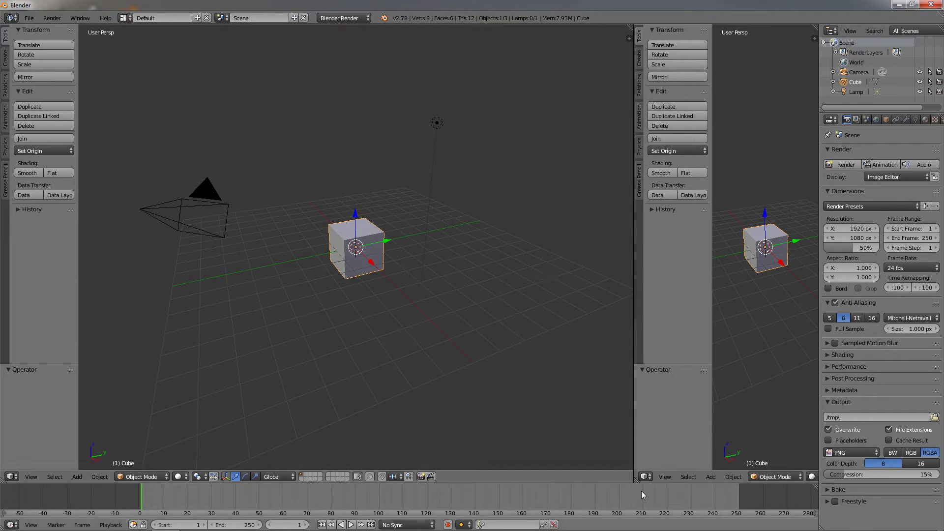
{"action": "left_click", "coordinate": [646, 477]}
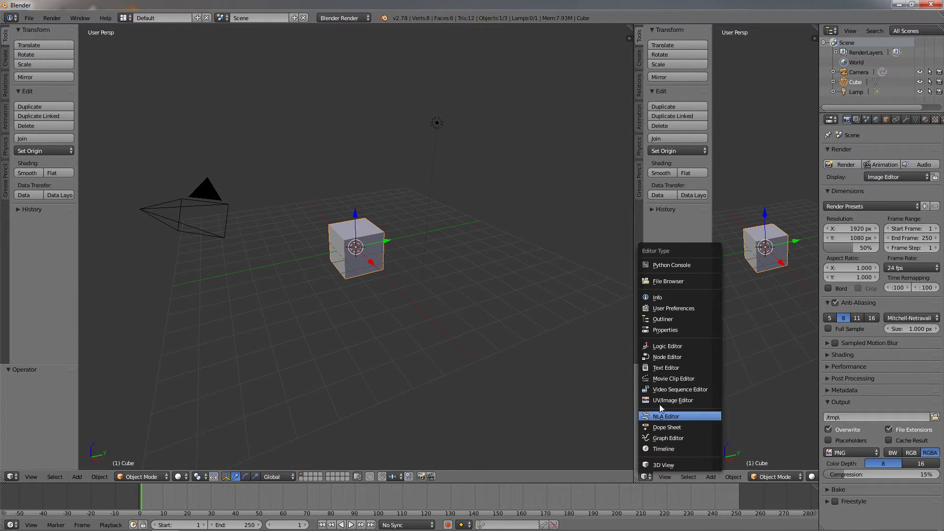
{"action": "left_click", "coordinate": [666, 368]}
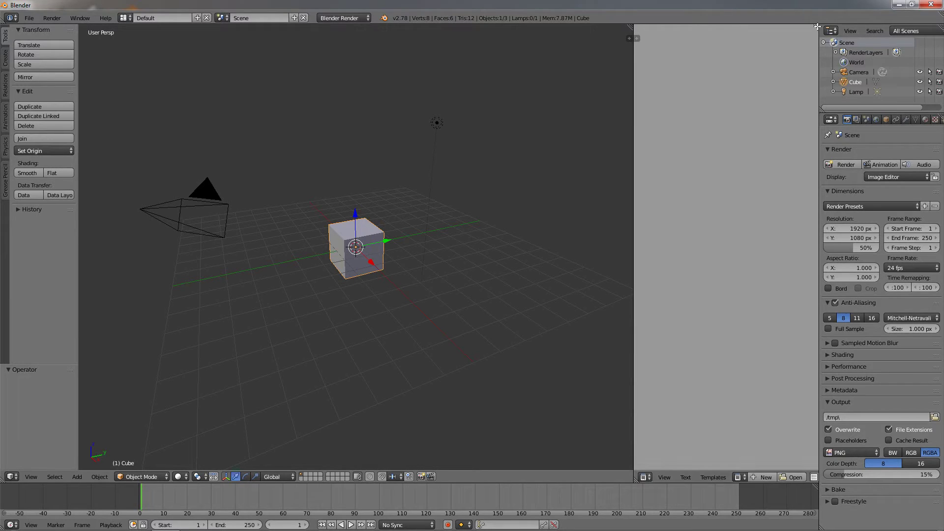
Split the Text Editor area horizontally twice, at about half its height and near its upper edge
{"action": "left_click_drag", "start_coordinate": [816, 26], "coordinate": [787, 260]}
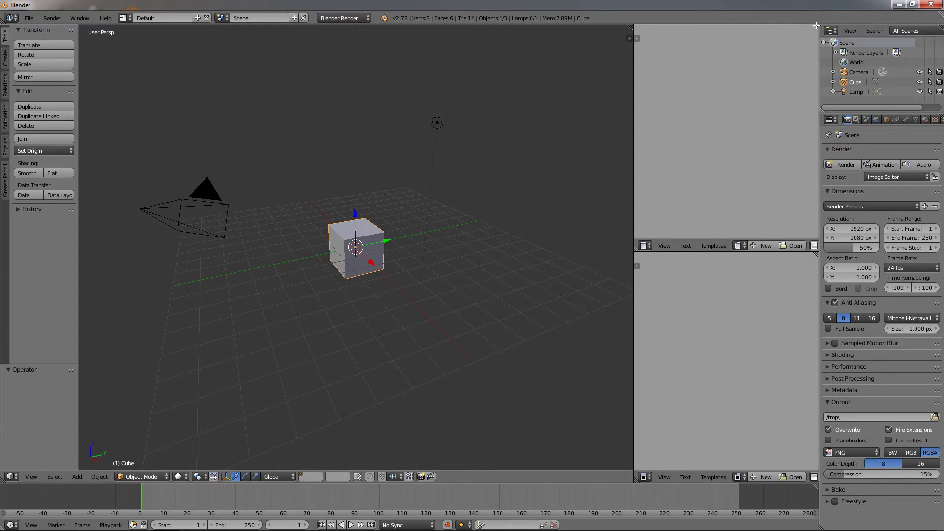
{"action": "left_click_drag", "start_coordinate": [816, 25], "coordinate": [817, 56]}
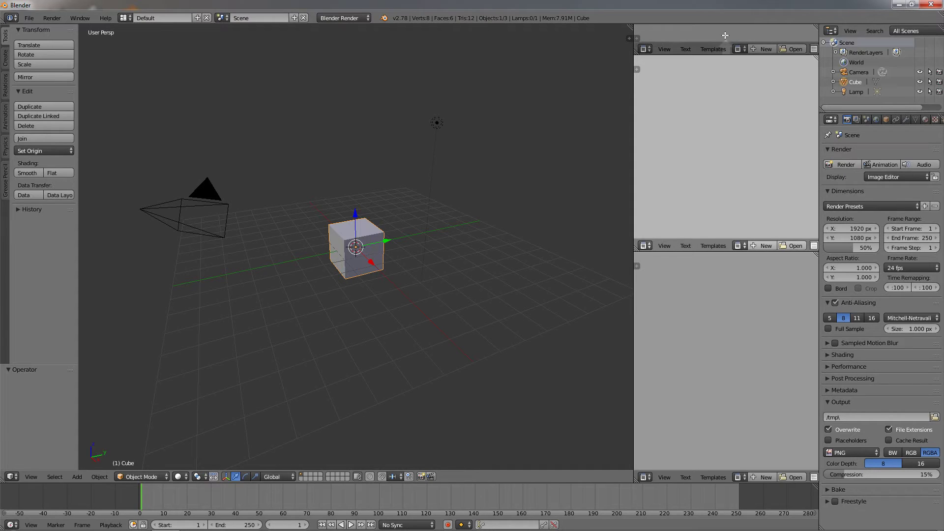
Join the stacked Text Editor areas into one, and expand the 3D View over it
{"action": "left_click_drag", "start_coordinate": [722, 36], "coordinate": [721, 37]}
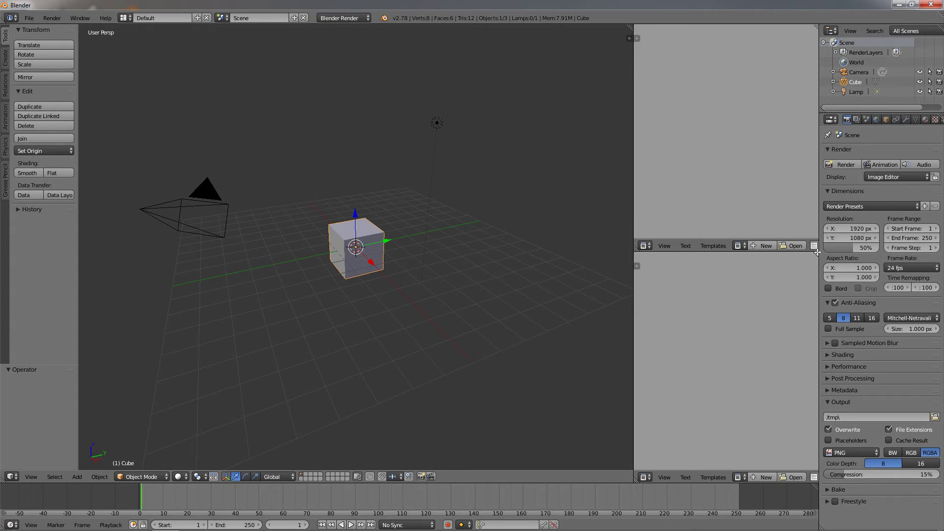
{"action": "left_click_drag", "start_coordinate": [816, 254], "coordinate": [747, 297]}
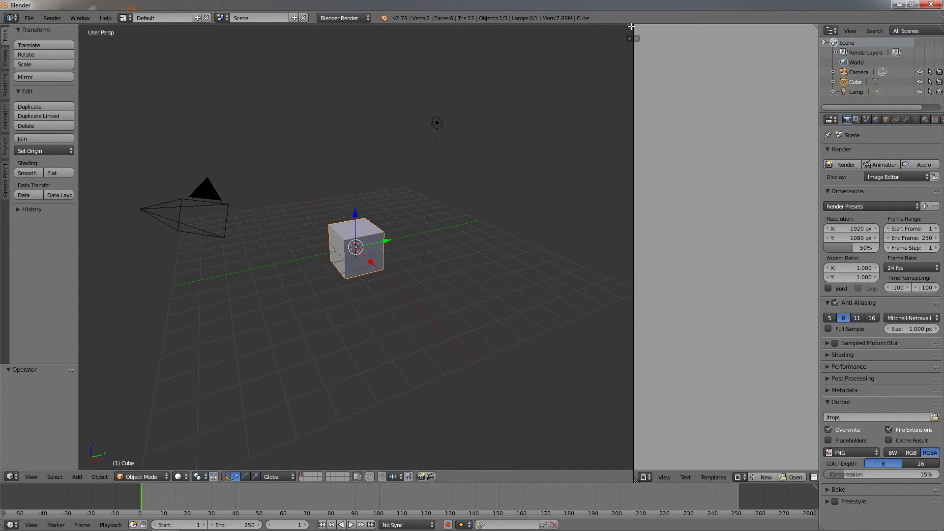
{"action": "left_click_drag", "start_coordinate": [631, 26], "coordinate": [715, 248]}
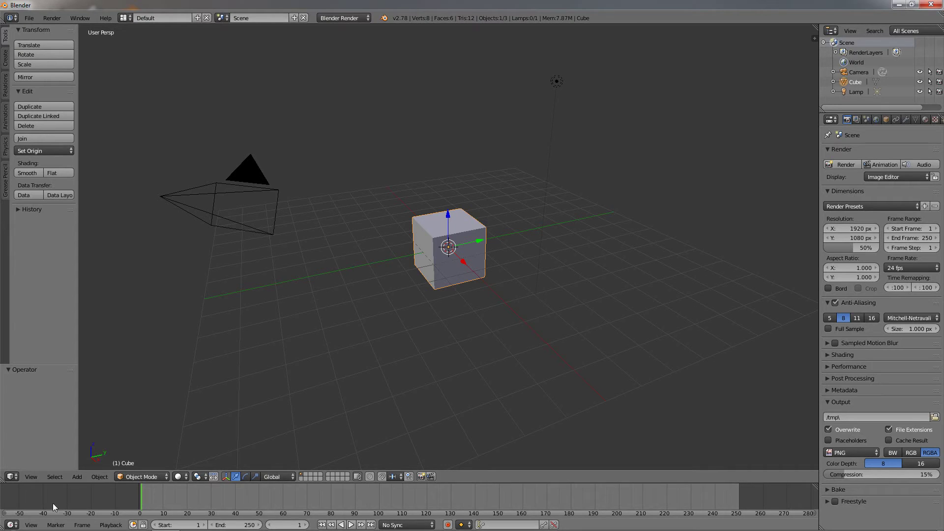
Expand the 3D View over the Timeline area below it
{"action": "left_click", "coordinate": [11, 524]}
{"action": "left_click", "coordinate": [20, 528]}
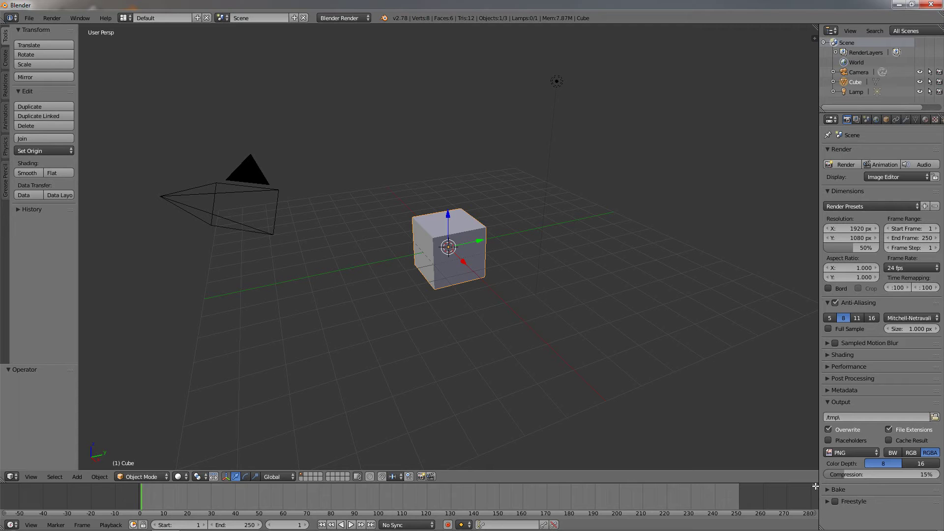
{"action": "left_click_drag", "start_coordinate": [815, 486], "coordinate": [416, 509]}
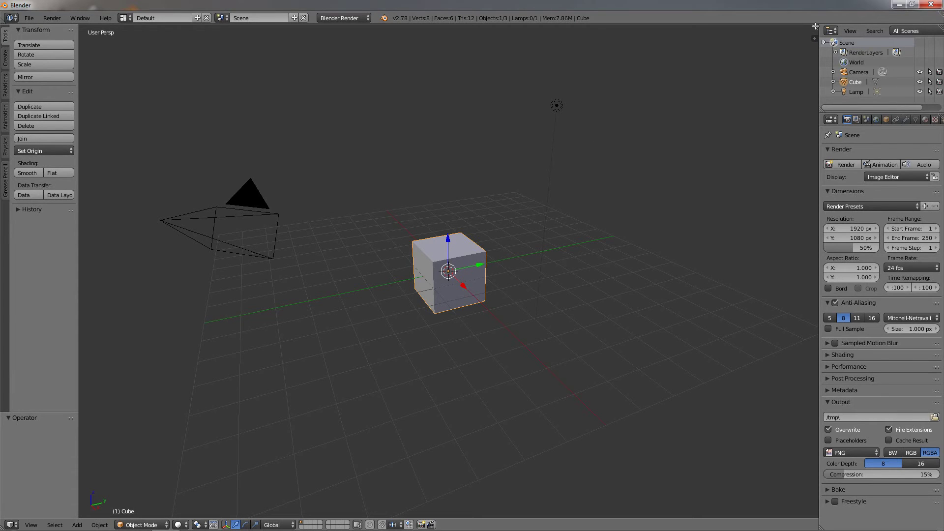
Split a thin horizontal strip off the lower part of the 3D View and set it to the Timeline editor
{"action": "left_click_drag", "start_coordinate": [816, 25], "coordinate": [732, 481]}
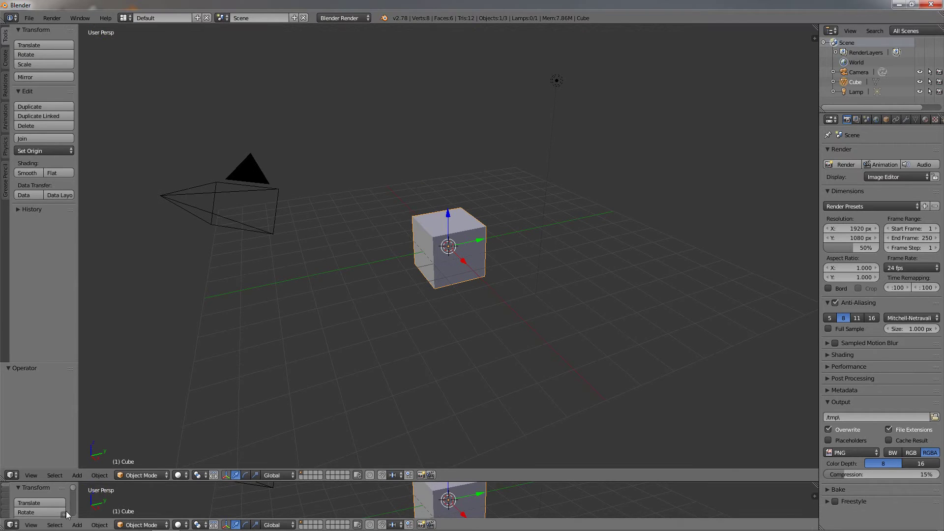
{"action": "left_click", "coordinate": [12, 525]}
{"action": "left_click", "coordinate": [29, 498]}
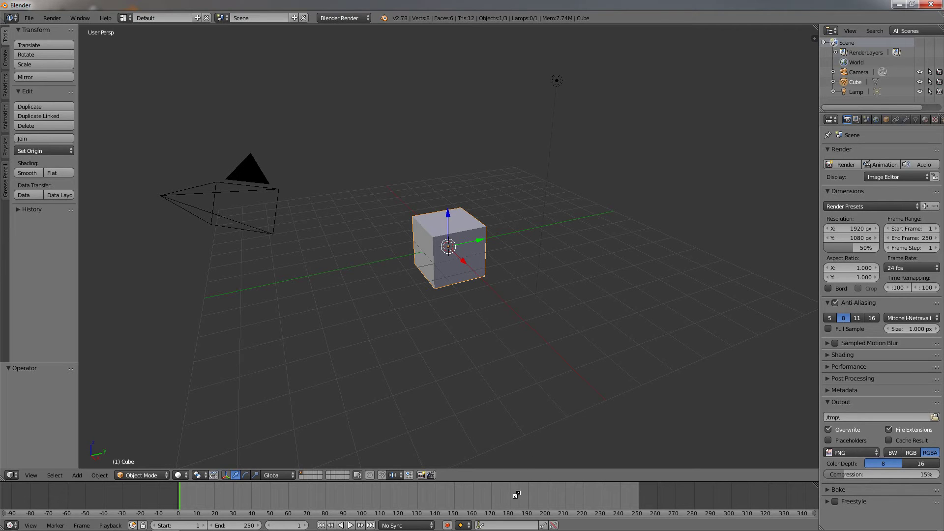
Swap the contents of the Timeline and 3D View areas, and swap them back
{"action": "left_click_drag", "start_coordinate": [516, 494], "coordinate": [518, 500], "text": "ctrl"}
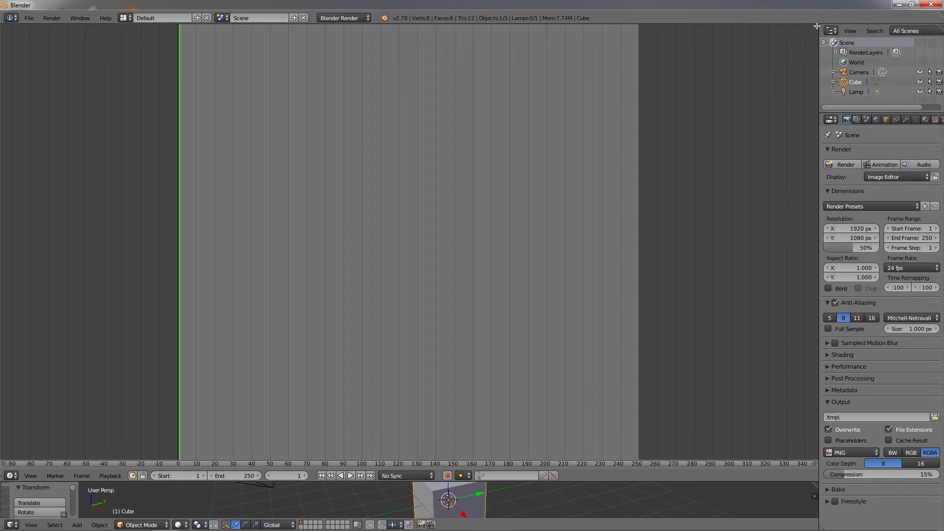
{"action": "left_click_drag", "start_coordinate": [817, 26], "coordinate": [620, 495], "text": "ctrl"}
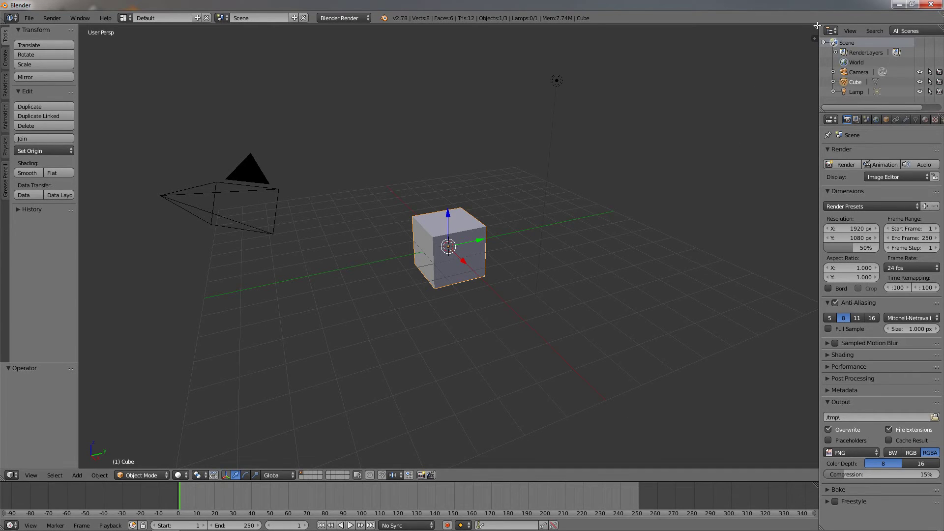
Duplicate the 3D View into a separate window, maximize it, and close that window
{"action": "left_click_drag", "start_coordinate": [817, 26], "coordinate": [757, 68], "text": "shift"}
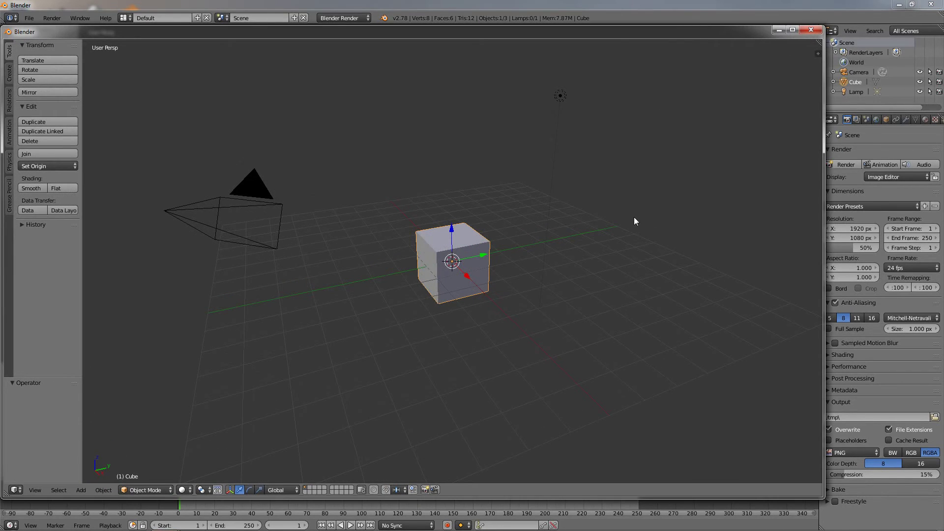
{"action": "left_click_drag", "start_coordinate": [688, 30], "coordinate": [739, 41]}
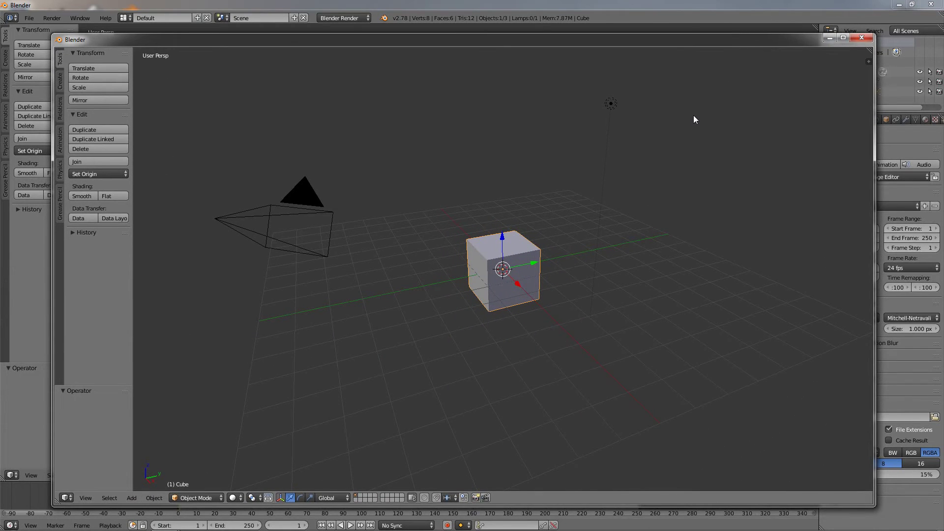
{"action": "left_click", "coordinate": [842, 38]}
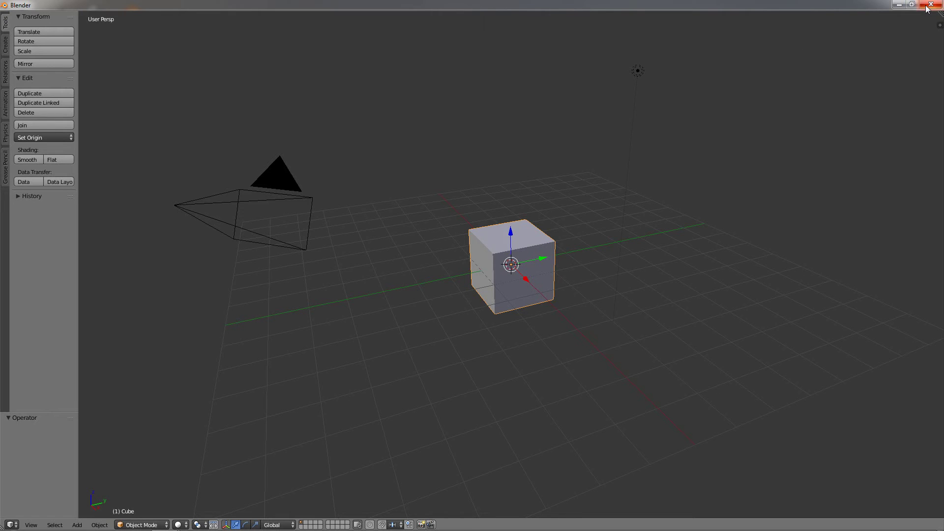
{"action": "key", "text": "ctrl+Up"}
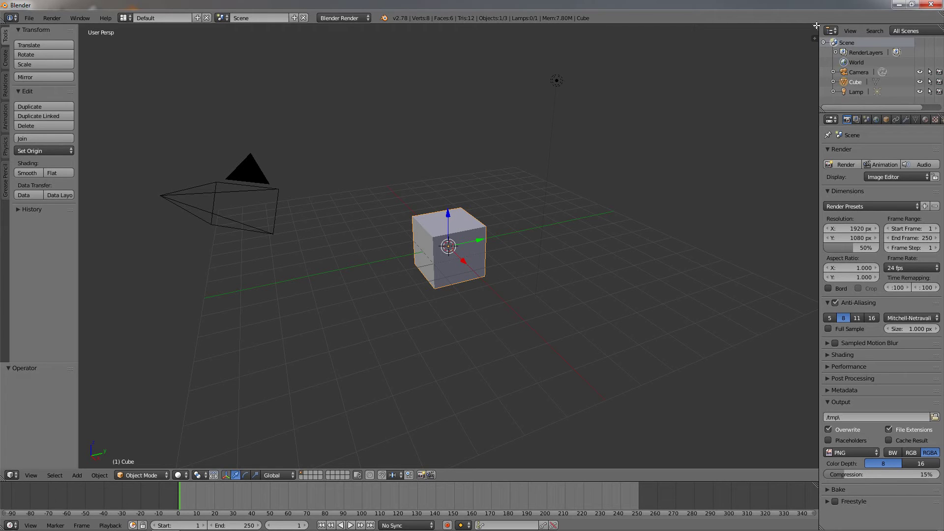
Duplicate the 3D View into a floating window, and reposition and shrink it over the main window
{"action": "left_click_drag", "start_coordinate": [817, 25], "coordinate": [784, 43], "text": "shift"}
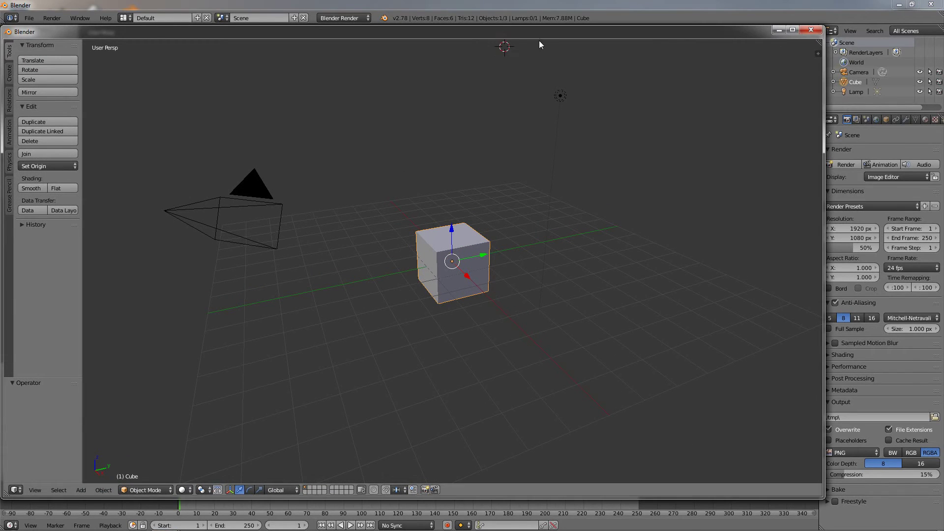
{"action": "left_click_drag", "start_coordinate": [539, 39], "coordinate": [707, 288]}
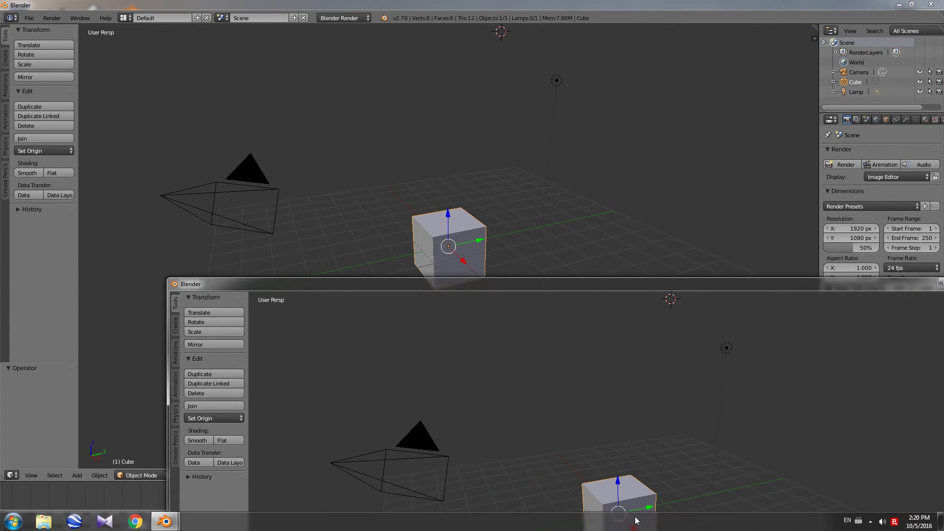
{"action": "left_click_drag", "start_coordinate": [658, 284], "coordinate": [435, 128]}
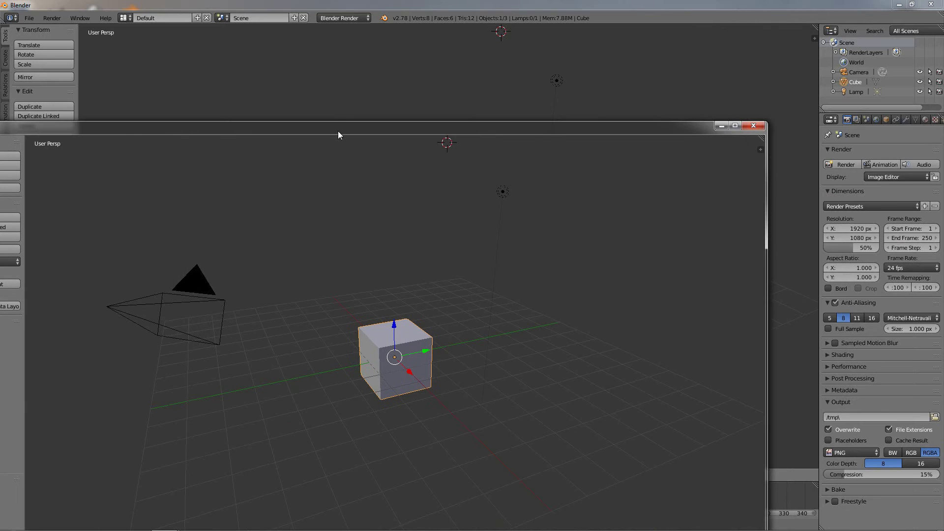
{"action": "left_click_drag", "start_coordinate": [338, 131], "coordinate": [461, 106]}
{"action": "left_click_drag", "start_coordinate": [66, 97], "coordinate": [295, 216]}
{"action": "left_click_drag", "start_coordinate": [497, 226], "coordinate": [157, 7]}
{"action": "double_click", "coordinate": [212, 4]}
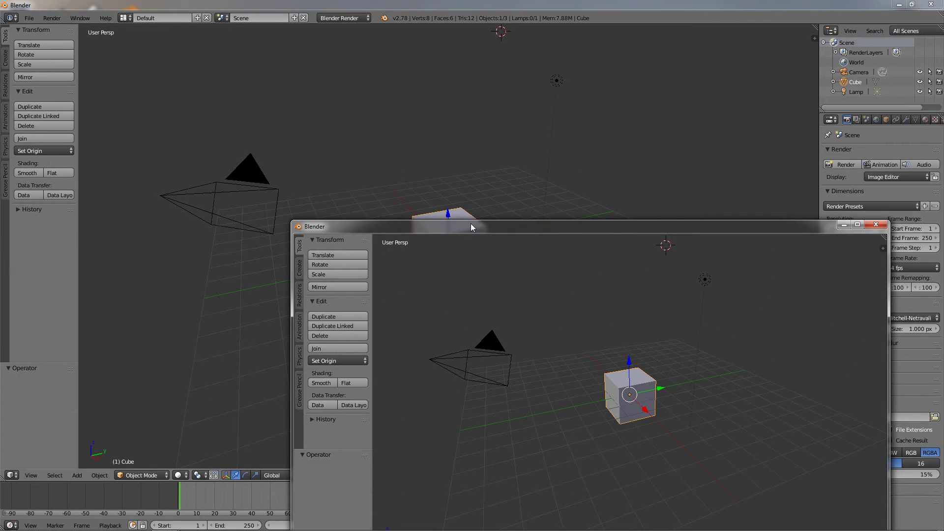
Move the cube about -1.498 along the X axis in the floating window, and close that window
{"action": "left_click_drag", "start_coordinate": [471, 223], "coordinate": [136, 214]}
{"action": "left_click_drag", "start_coordinate": [278, 214], "coordinate": [264, 309]}
{"action": "mouse_move", "coordinate": [291, 489]}
{"action": "left_mouse_down"}
{"action": "mouse_move", "coordinate": [267, 466]}
{"action": "mouse_move", "coordinate": [305, 499]}
{"action": "mouse_move", "coordinate": [266, 466]}
{"action": "mouse_move", "coordinate": [281, 477]}
{"action": "left_mouse_up"}
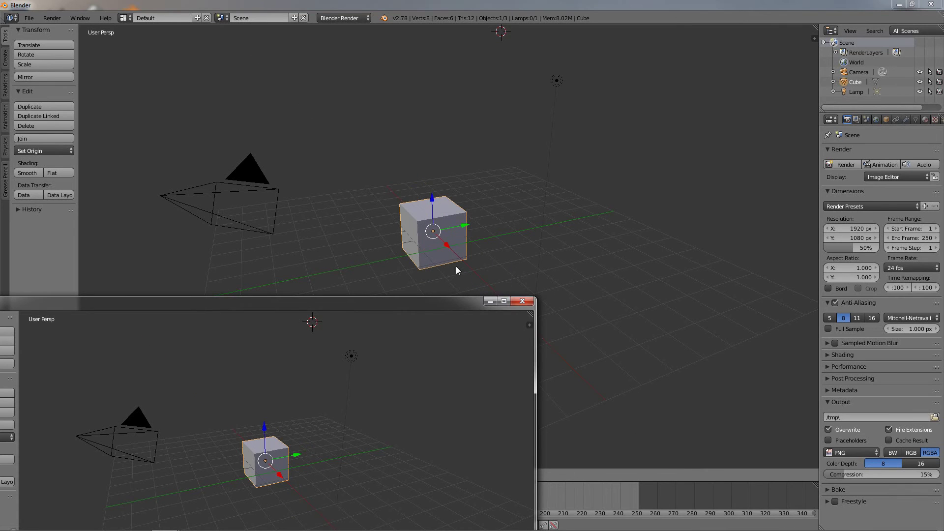
{"action": "left_click_drag", "start_coordinate": [425, 307], "coordinate": [565, 155]}
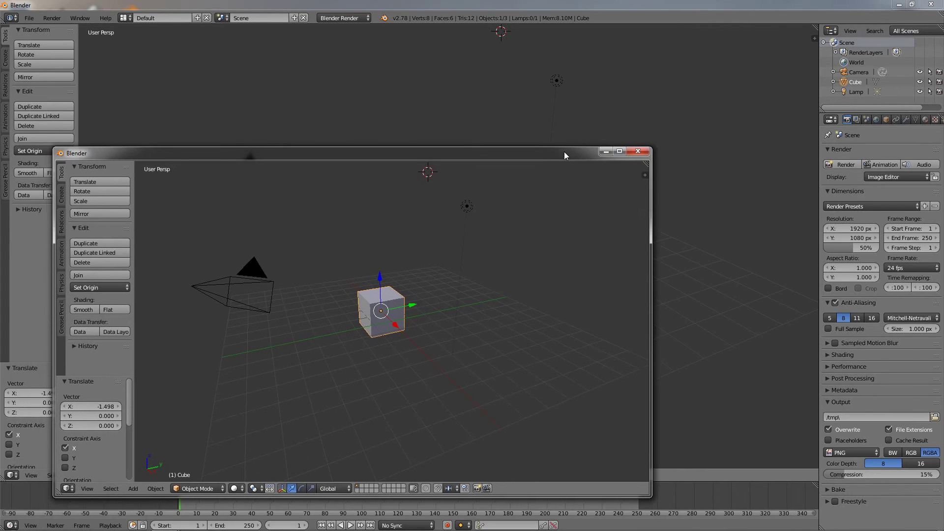
{"action": "left_click", "coordinate": [642, 151]}
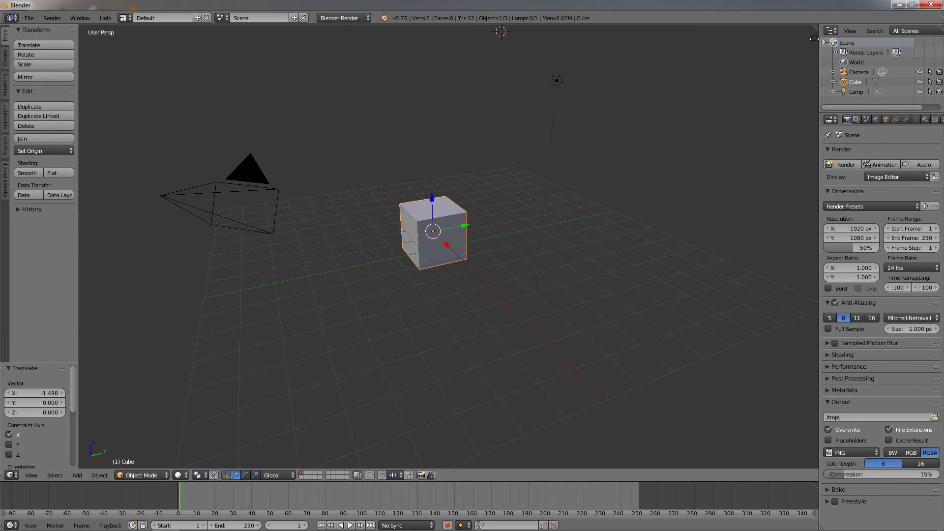
Show and widen the 3D View's properties shelf, and collapse it again
{"action": "key", "text": "n"}
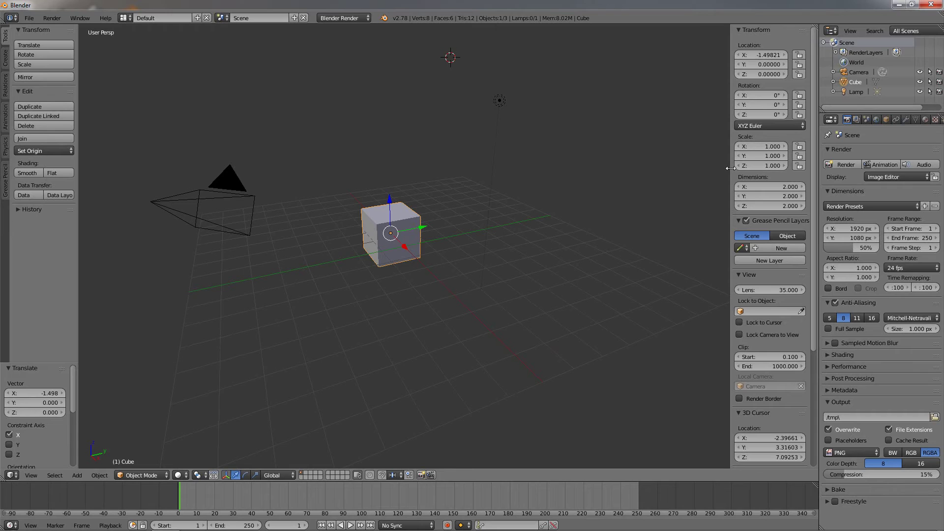
{"action": "left_click_drag", "start_coordinate": [733, 170], "coordinate": [679, 175]}
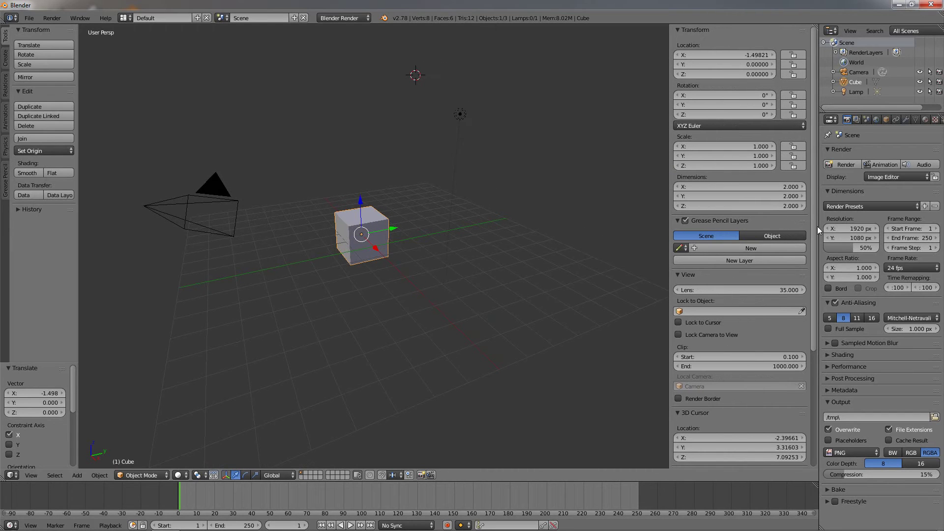
{"action": "left_click_drag", "start_coordinate": [816, 226], "coordinate": [818, 163]}
{"action": "left_click_drag", "start_coordinate": [670, 179], "coordinate": [824, 191]}
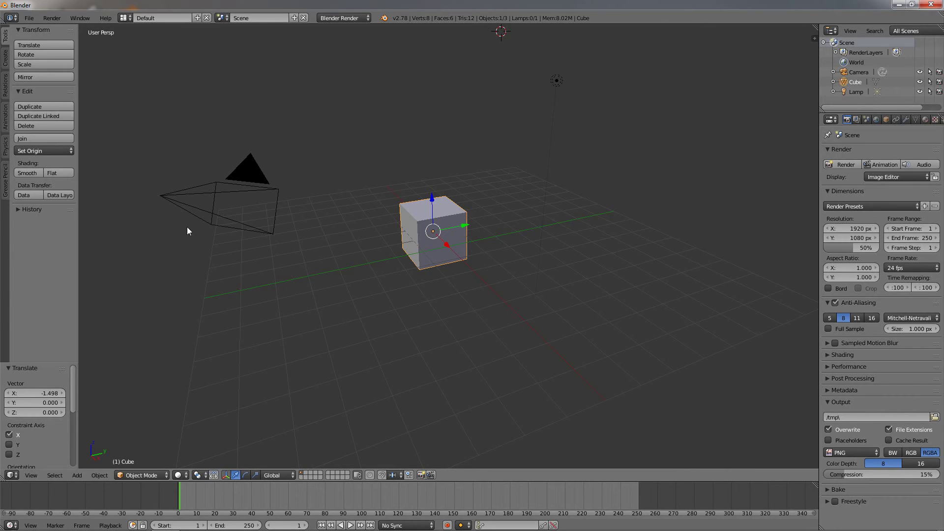
Widen the 3D View's tool shelf and move its Transform panel below the History panel
{"action": "left_click_drag", "start_coordinate": [79, 235], "coordinate": [123, 235]}
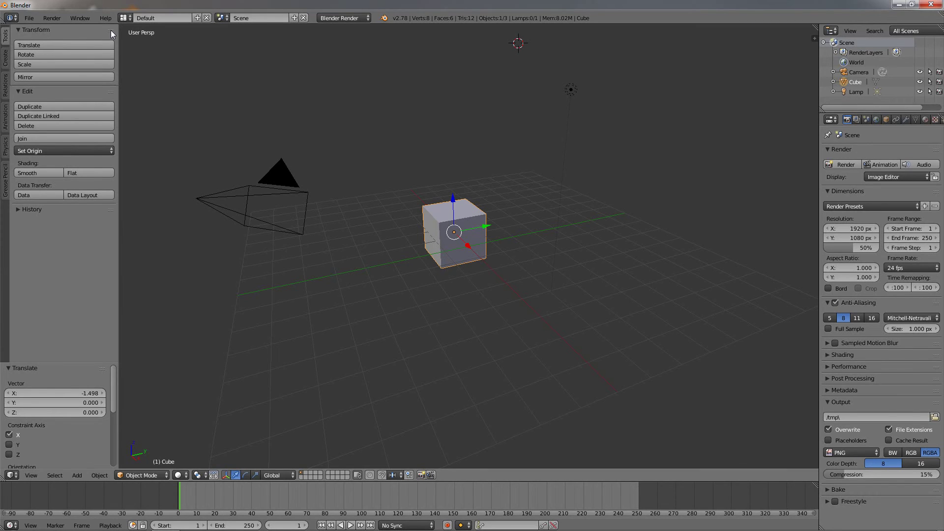
{"action": "left_click_drag", "start_coordinate": [111, 31], "coordinate": [109, 165]}
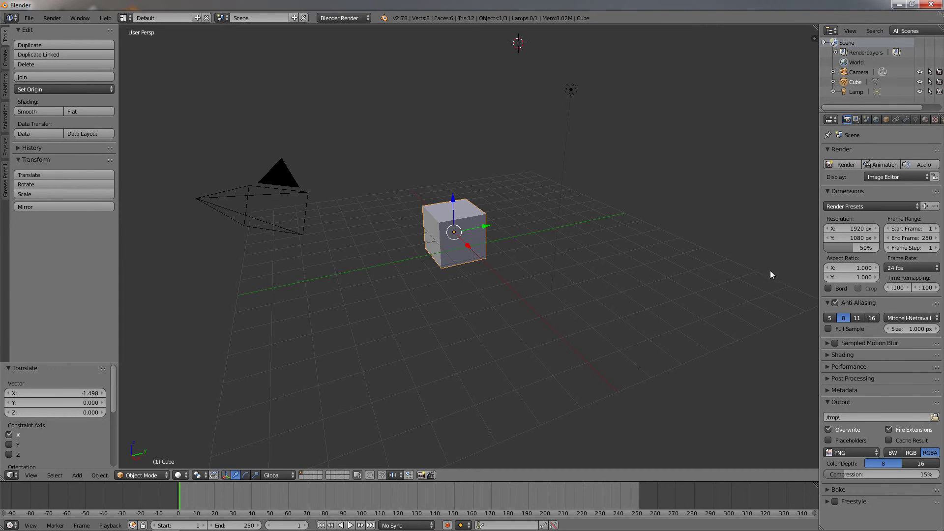
Expand the Performance section of the render properties, and collapse it again
{"action": "left_click", "coordinate": [828, 366]}
{"action": "left_click", "coordinate": [829, 368]}
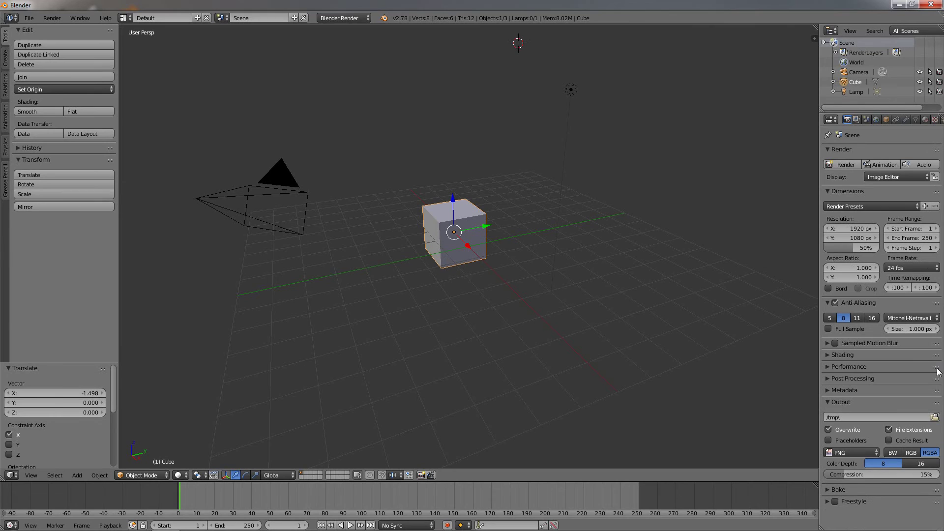
Move the Performance section below Post Processing in the render properties
{"action": "left_click_drag", "start_coordinate": [936, 367], "coordinate": [937, 386]}
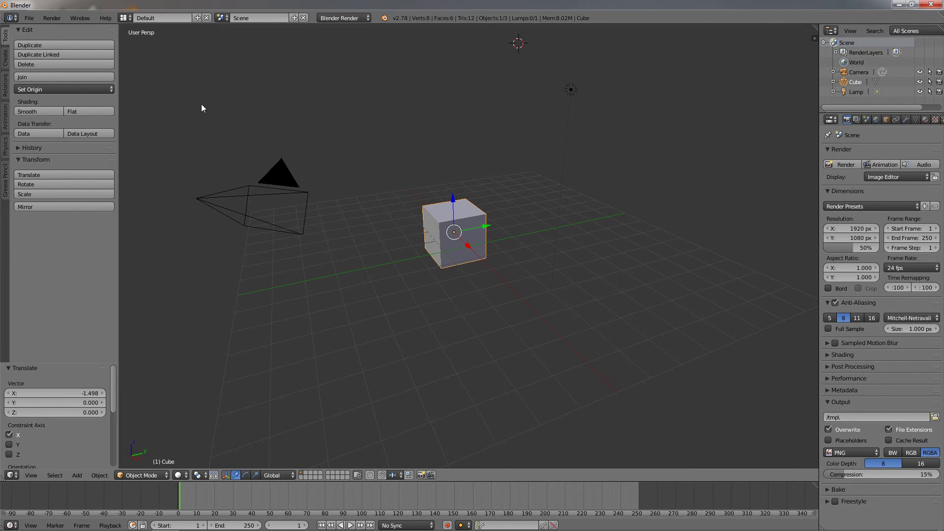
Switch the screen layout to Video Editing and change its Graph Editor area to the Properties editor
{"action": "left_click", "coordinate": [127, 18]}
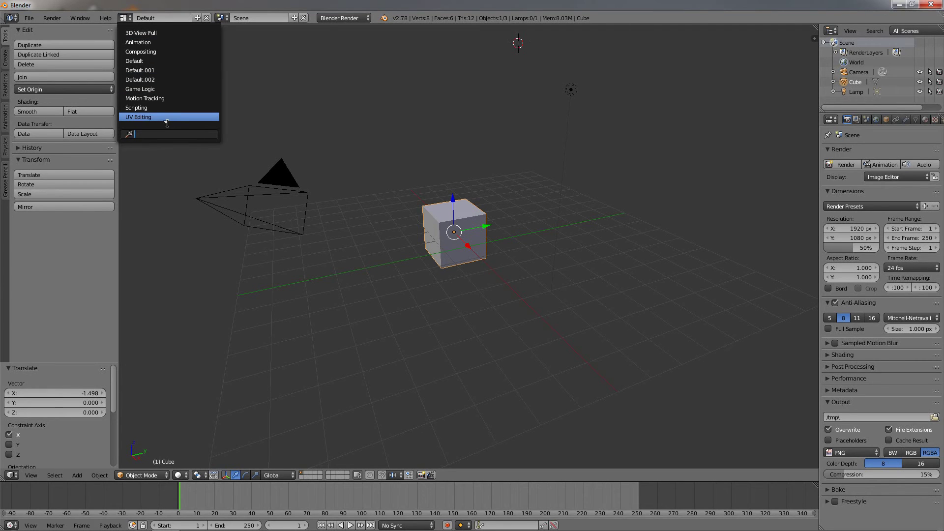
{"action": "scroll", "coordinate": [167, 124], "scroll_direction": "down", "scroll_amount": 1}
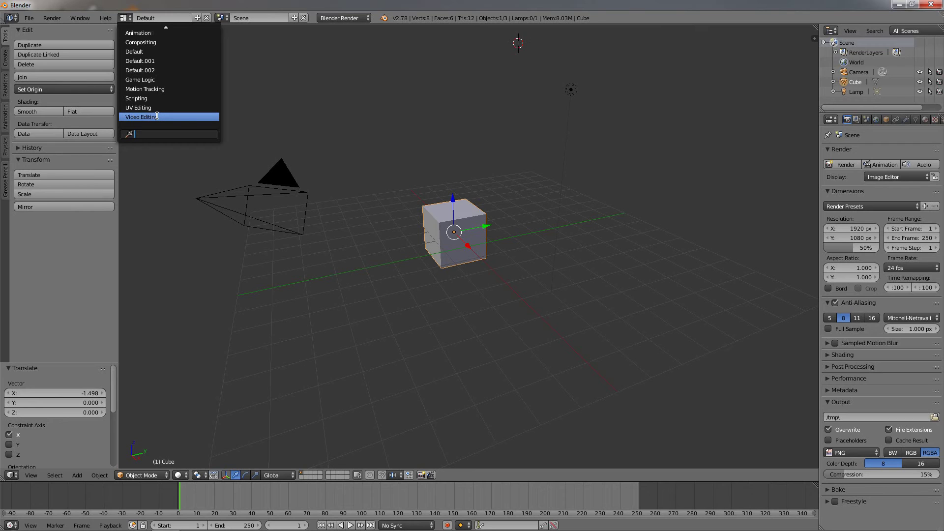
{"action": "left_click", "coordinate": [158, 116]}
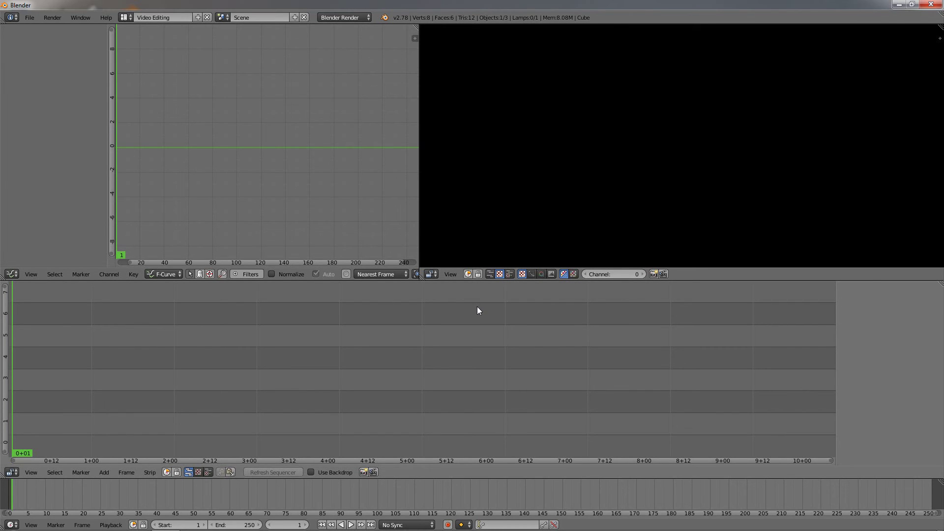
{"action": "left_click", "coordinate": [9, 274]}
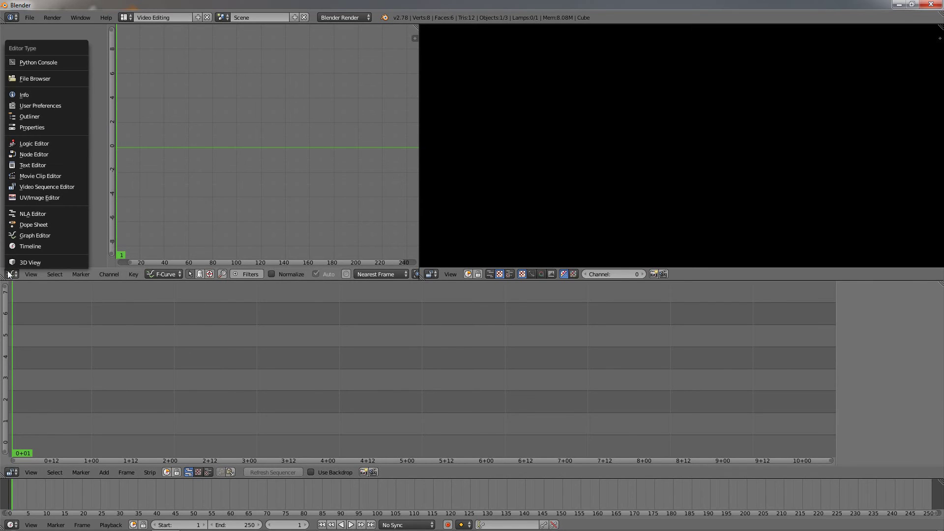
{"action": "left_click", "coordinate": [29, 127]}
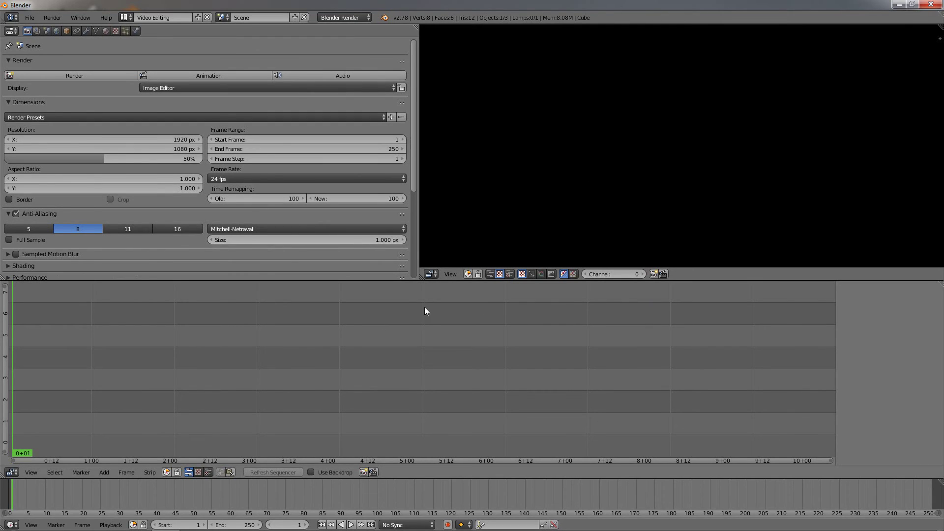
Return to the Default screen layout and split the 3D View into an upper and a lower area
{"action": "left_click", "coordinate": [124, 17]}
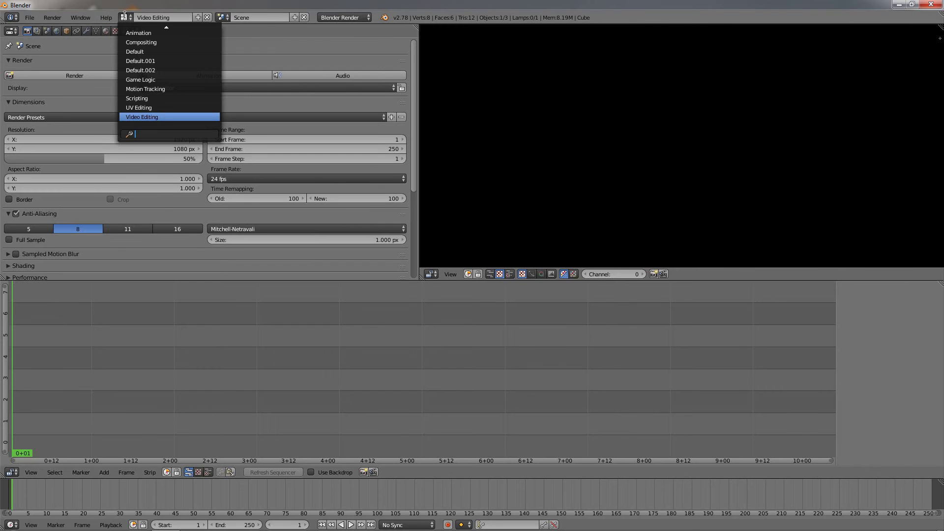
{"action": "left_click", "coordinate": [151, 51]}
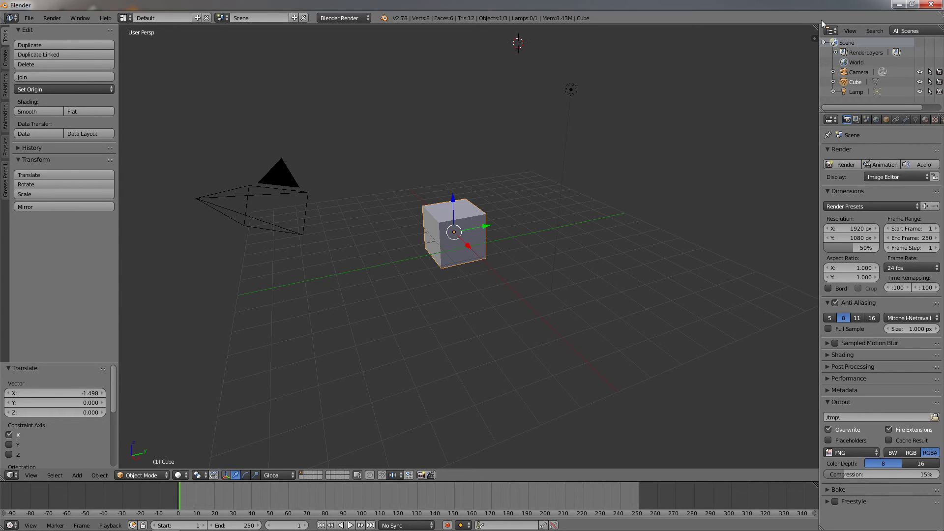
{"action": "left_click_drag", "start_coordinate": [814, 38], "coordinate": [801, 182]}
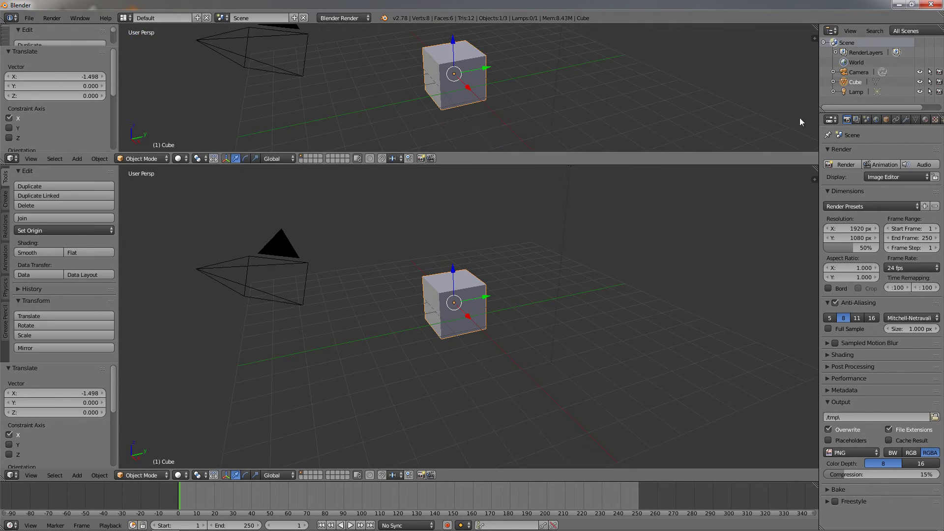
Quit Blender without saving the changes, start it again and dismiss the splash screen
{"action": "left_click", "coordinate": [931, 4]}
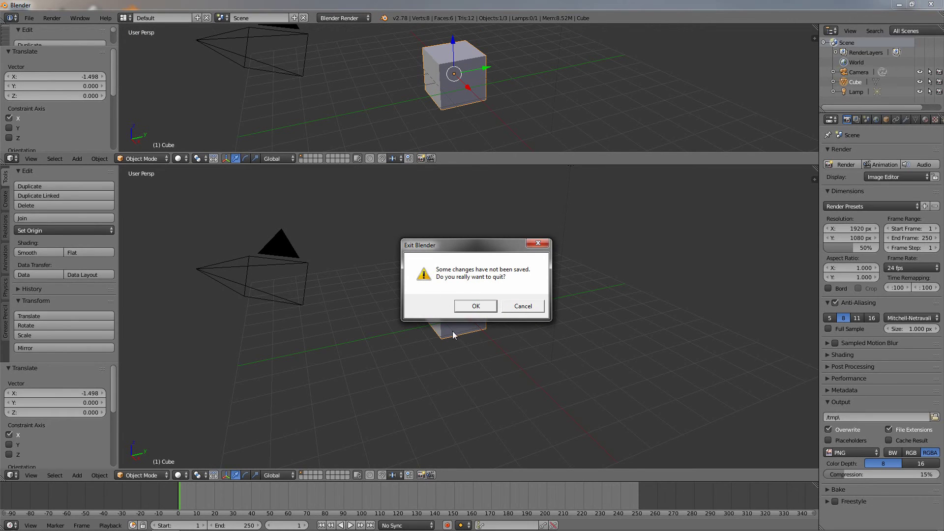
{"action": "left_click", "coordinate": [474, 307]}
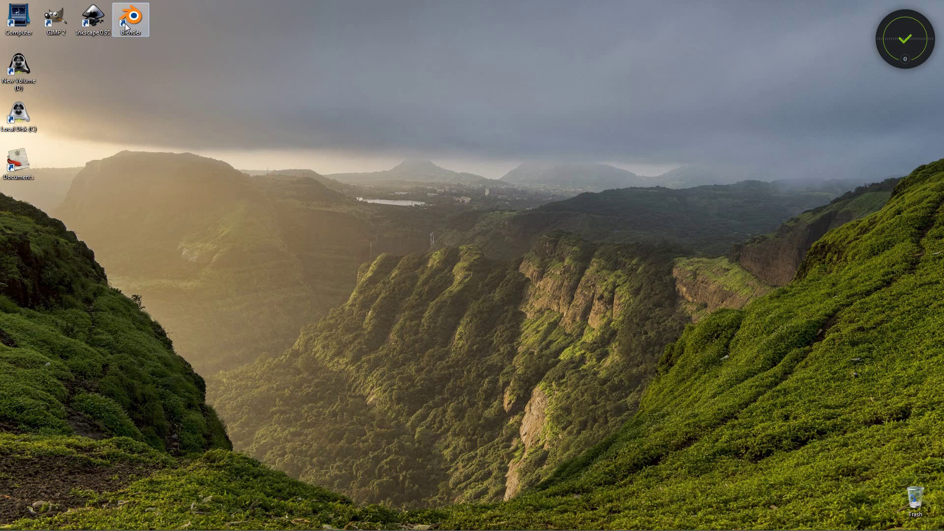
{"action": "double_click", "coordinate": [129, 19]}
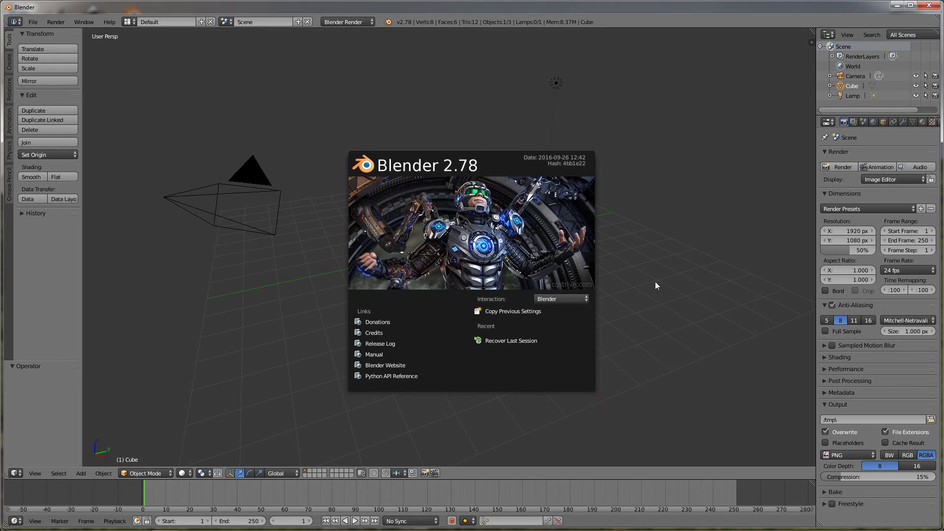
{"action": "left_click", "coordinate": [655, 282]}
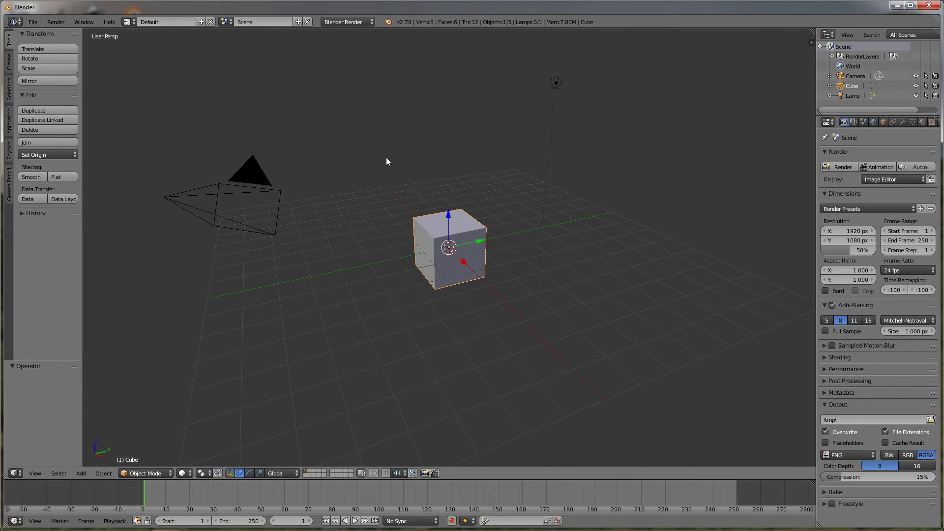
Join the Timeline area into the 3D View so that the 3D View takes over its space
{"action": "left_click_drag", "start_coordinate": [812, 484], "coordinate": [789, 500]}
{"action": "right_click", "coordinate": [807, 487]}
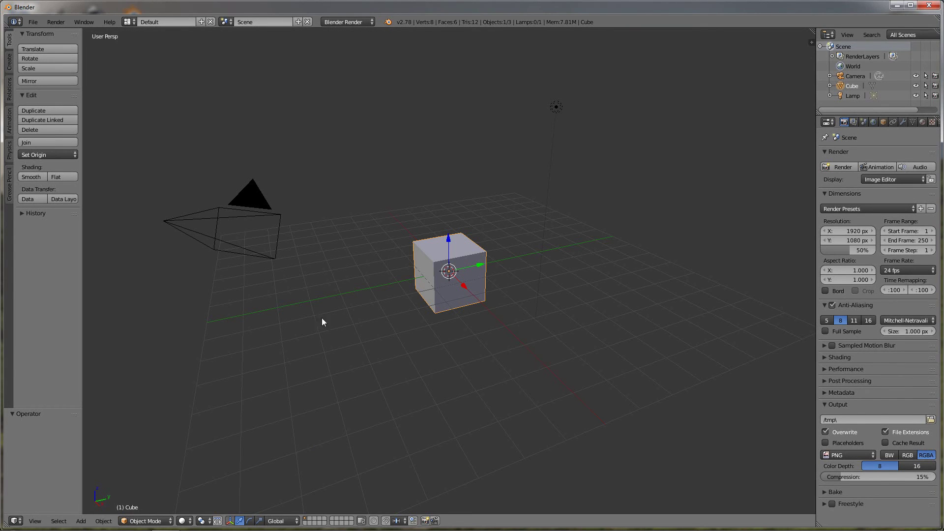
Save the current layout without the Timeline as the startup file and confirm
{"action": "left_click", "coordinate": [33, 22]}
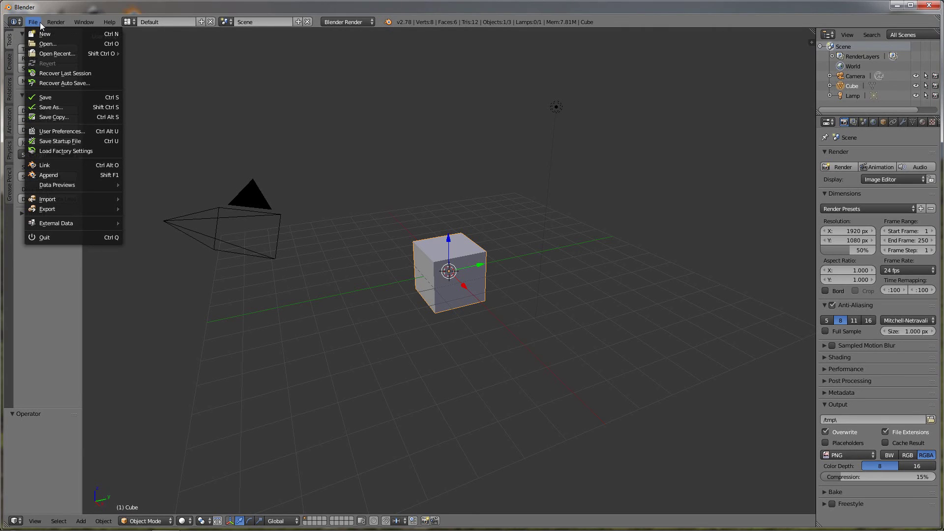
{"action": "left_click", "coordinate": [67, 143]}
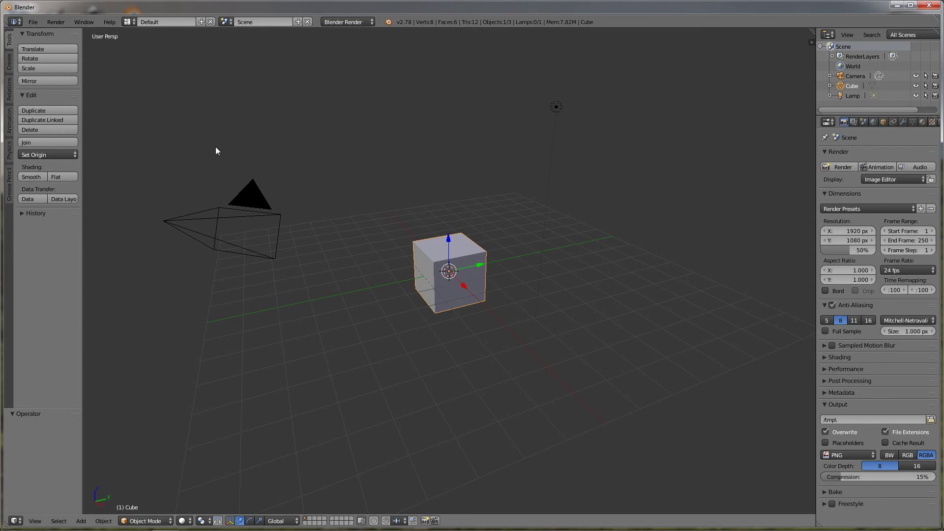
{"action": "left_click", "coordinate": [33, 22]}
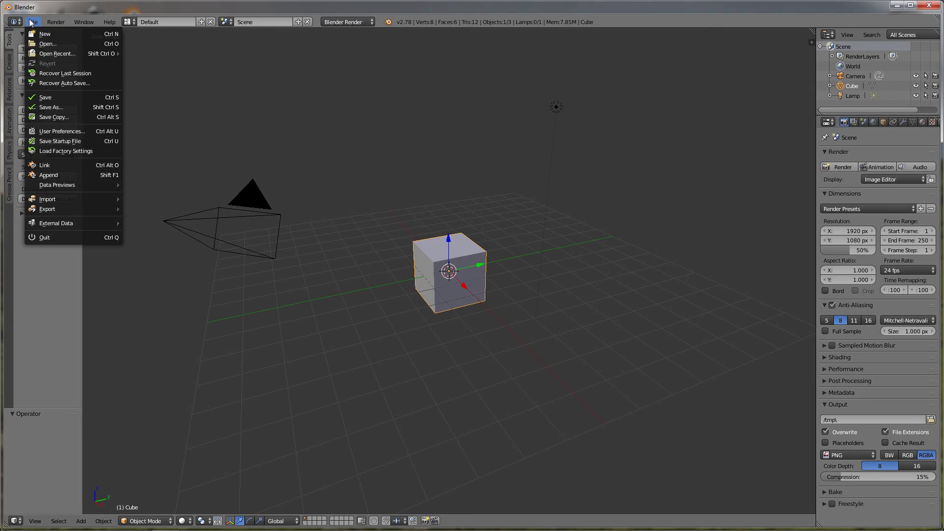
{"action": "left_click", "coordinate": [45, 142]}
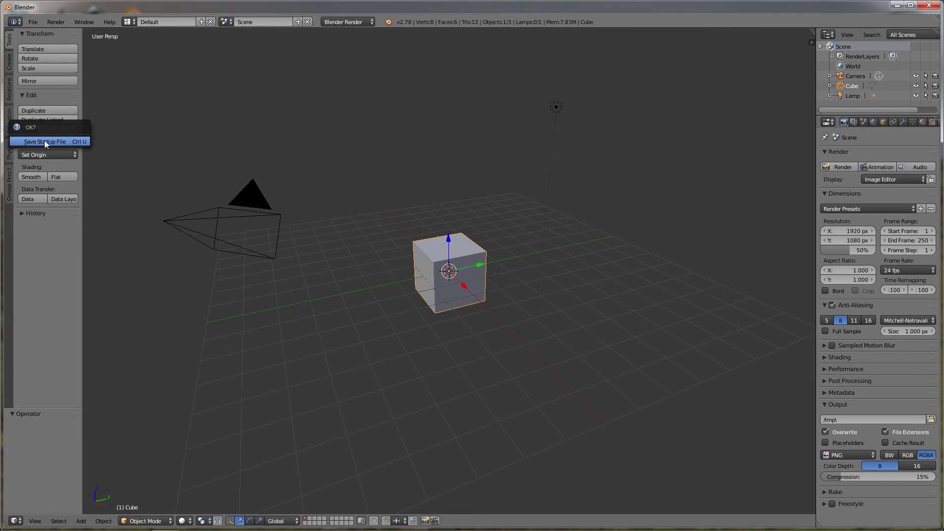
{"action": "left_click", "coordinate": [50, 140]}
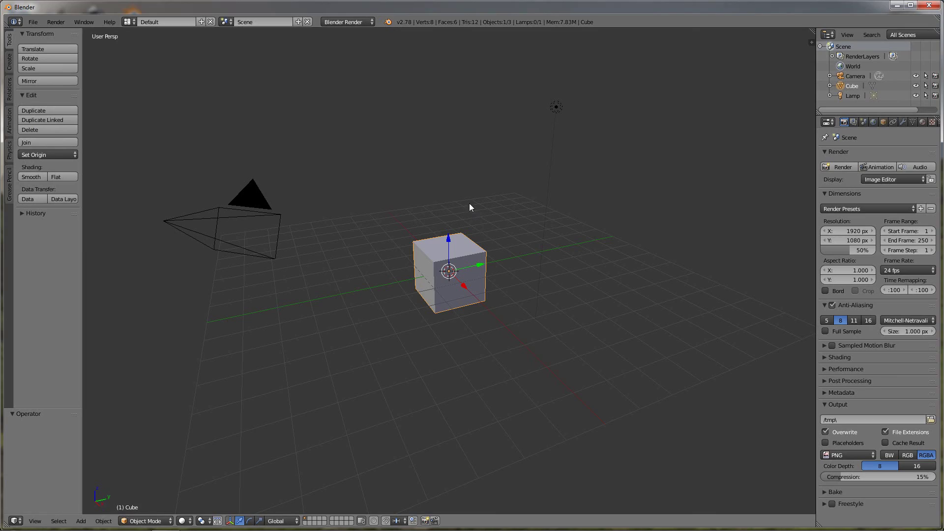
Close and relaunch Blender to check the saved startup layout, dismiss the splash screen and maximize the window
{"action": "left_click", "coordinate": [930, 5]}
{"action": "double_click", "coordinate": [136, 29]}
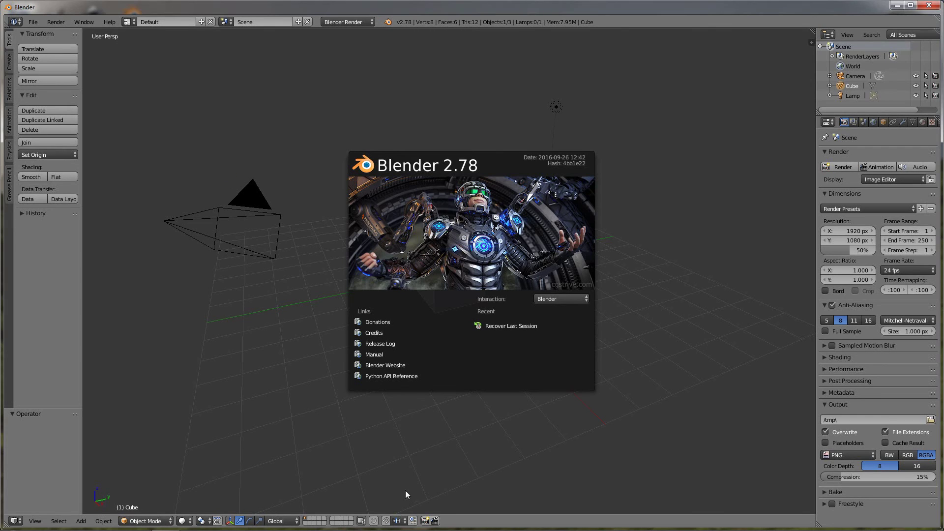
{"action": "left_click", "coordinate": [675, 257]}
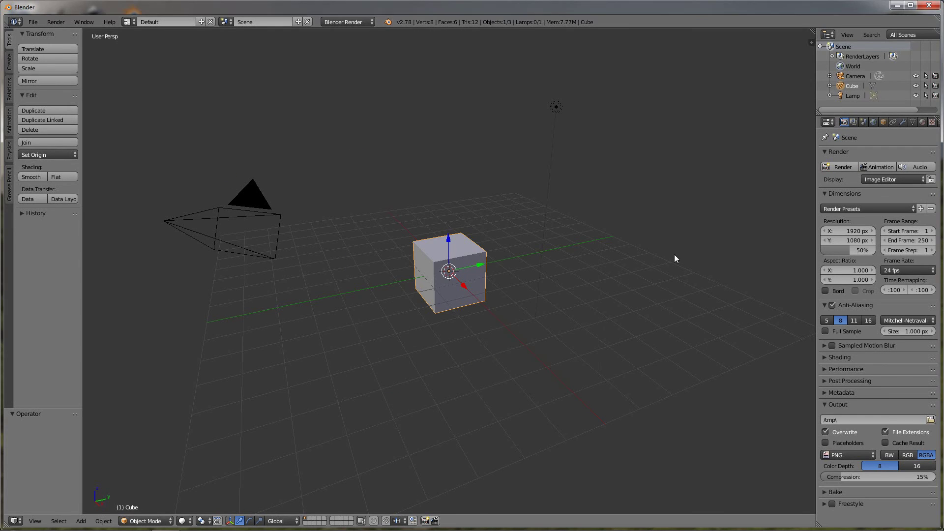
{"action": "left_click", "coordinate": [910, 5]}
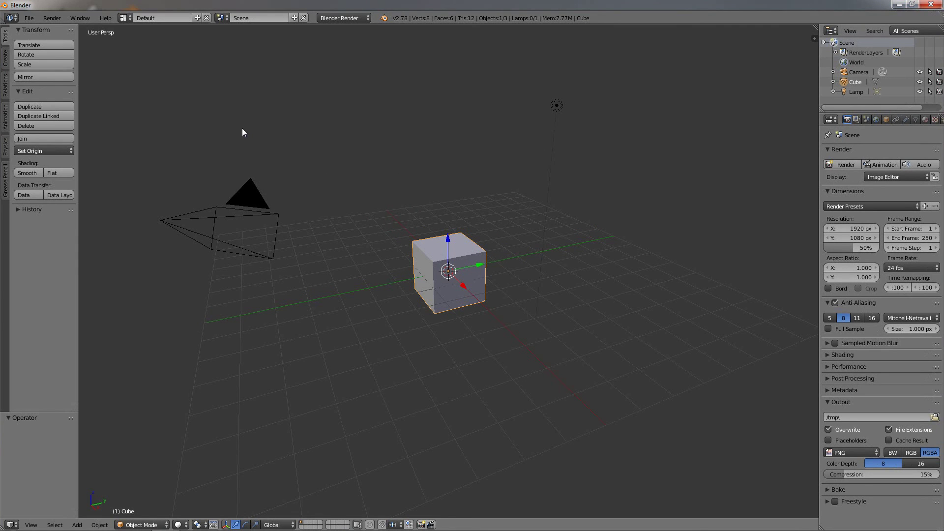
Load the factory settings to restore the original interface, confirming the request
{"action": "left_click", "coordinate": [29, 18]}
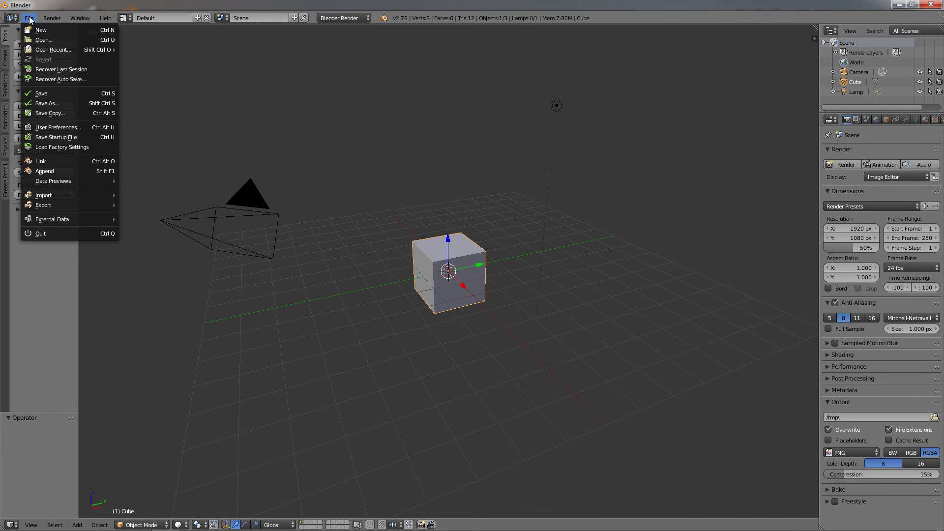
{"action": "left_click", "coordinate": [57, 149]}
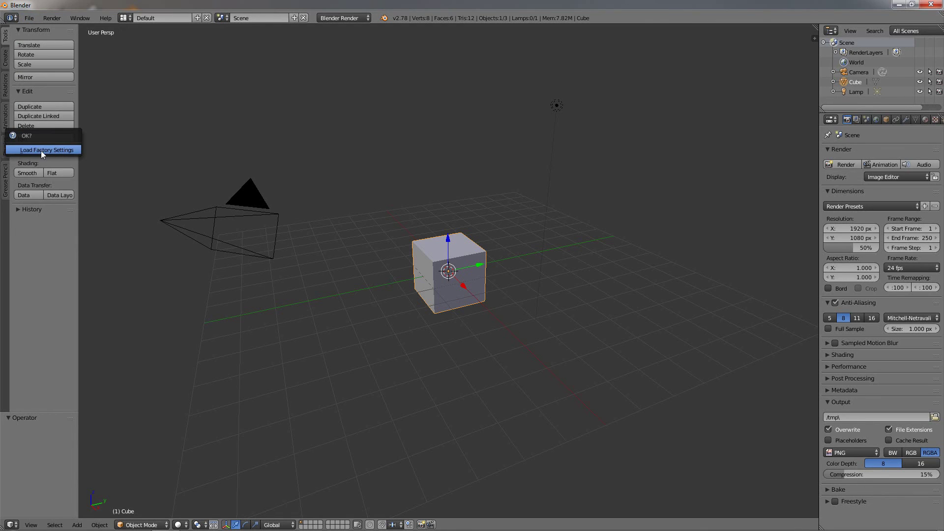
{"action": "left_click", "coordinate": [41, 150]}
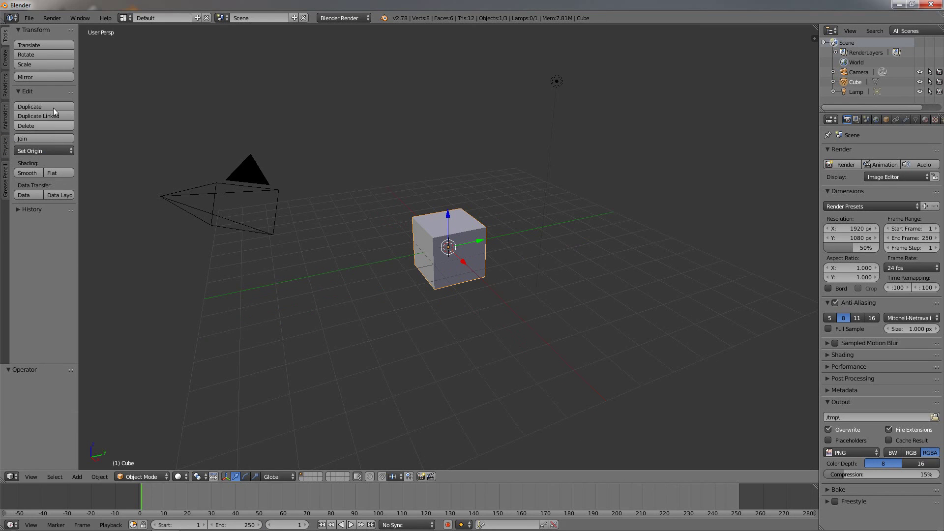
Save the restored factory layout as the startup file and confirm
{"action": "left_click", "coordinate": [28, 18]}
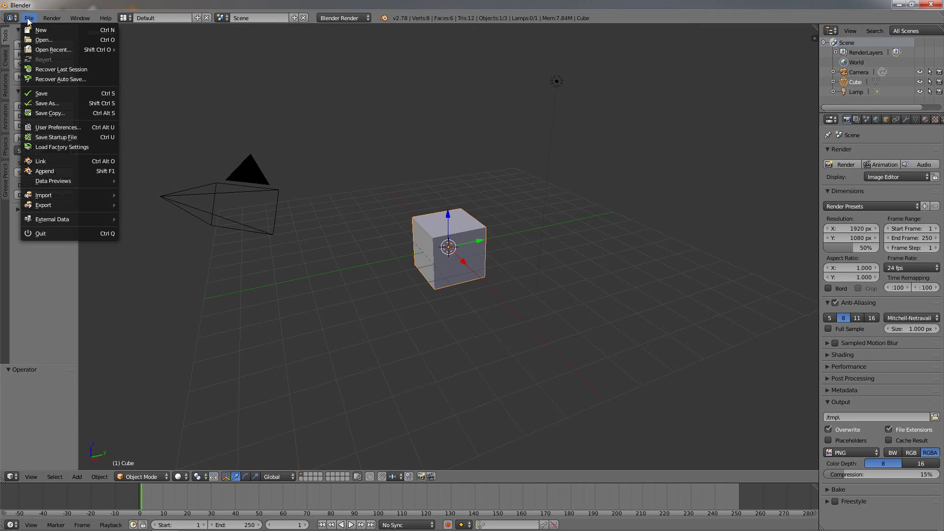
{"action": "left_click", "coordinate": [57, 139]}
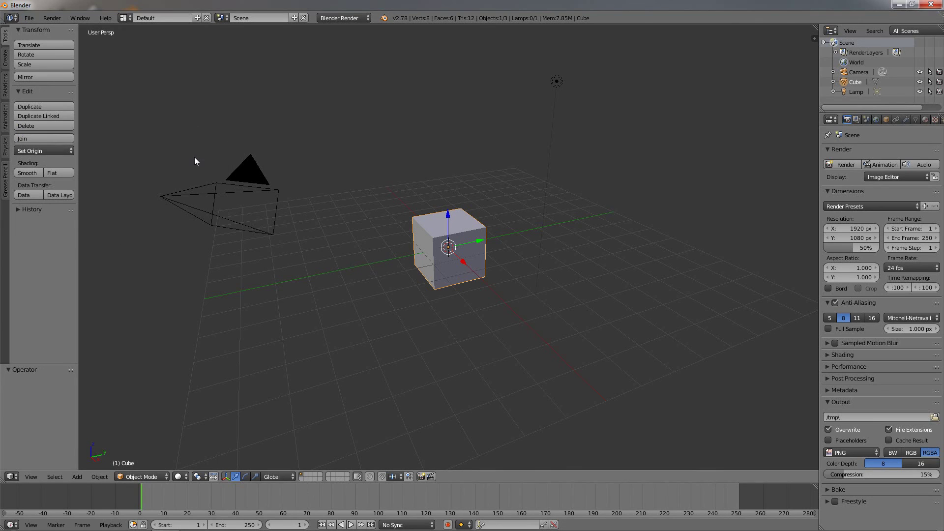
{"action": "left_click", "coordinate": [29, 18]}
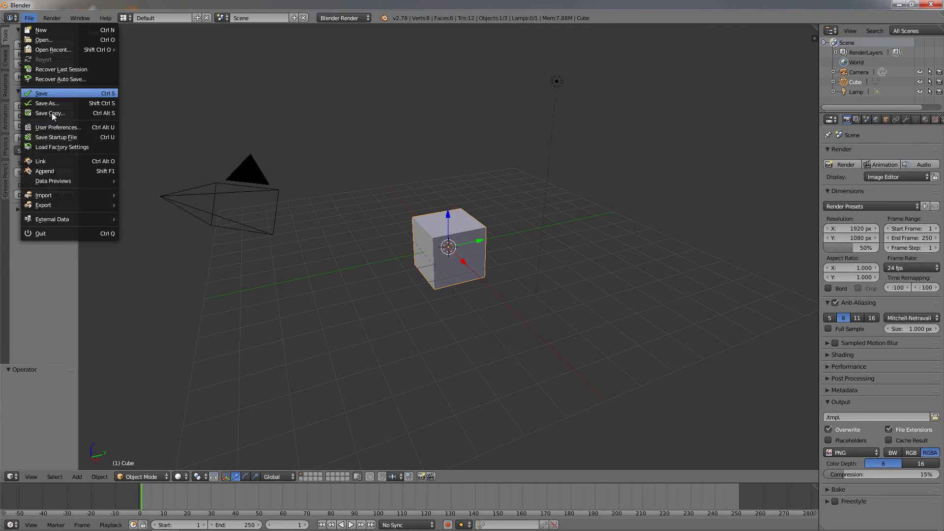
{"action": "left_click", "coordinate": [57, 141]}
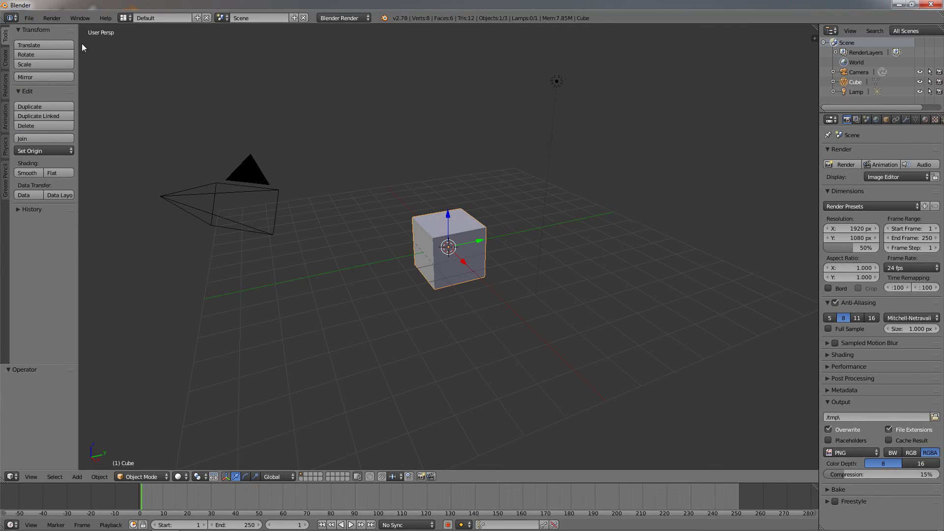
{"action": "left_click", "coordinate": [31, 18]}
{"action": "left_click", "coordinate": [29, 19]}
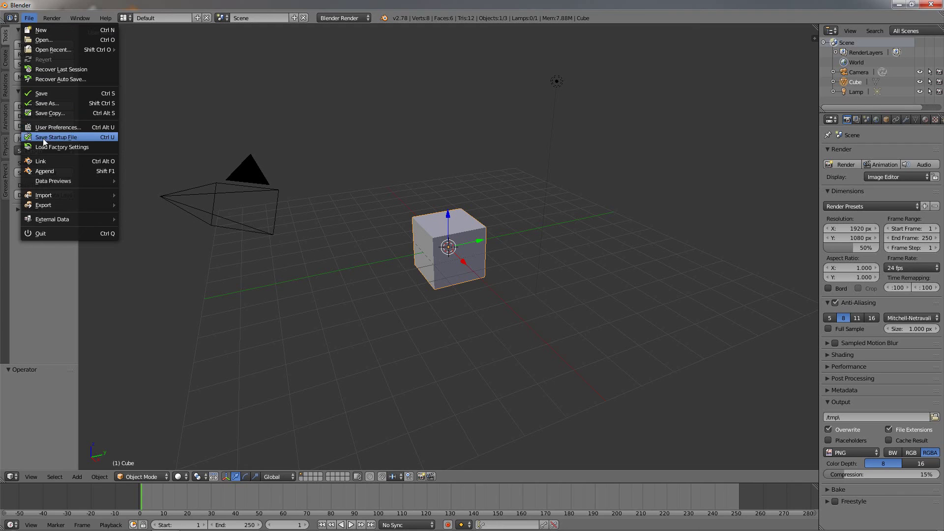
{"action": "left_click", "coordinate": [31, 20]}
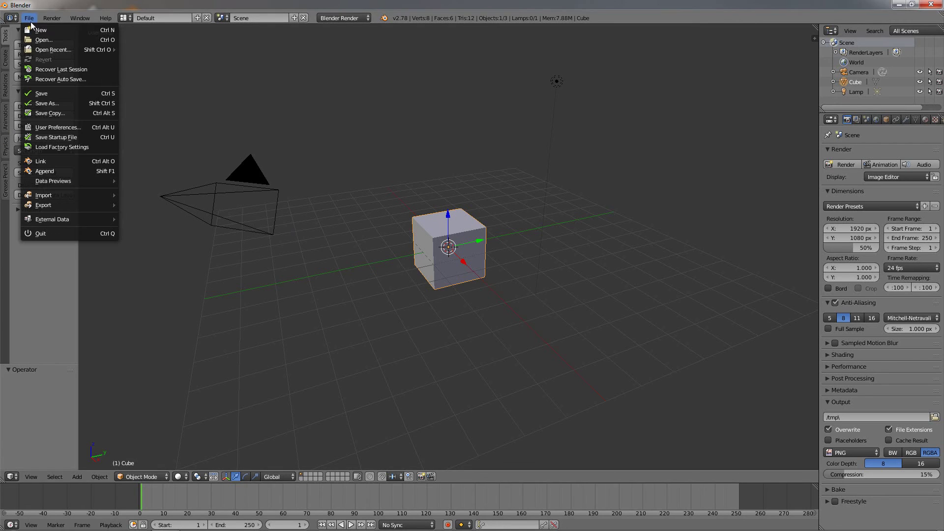
{"action": "left_click", "coordinate": [43, 136]}
{"action": "left_click", "coordinate": [43, 136]}
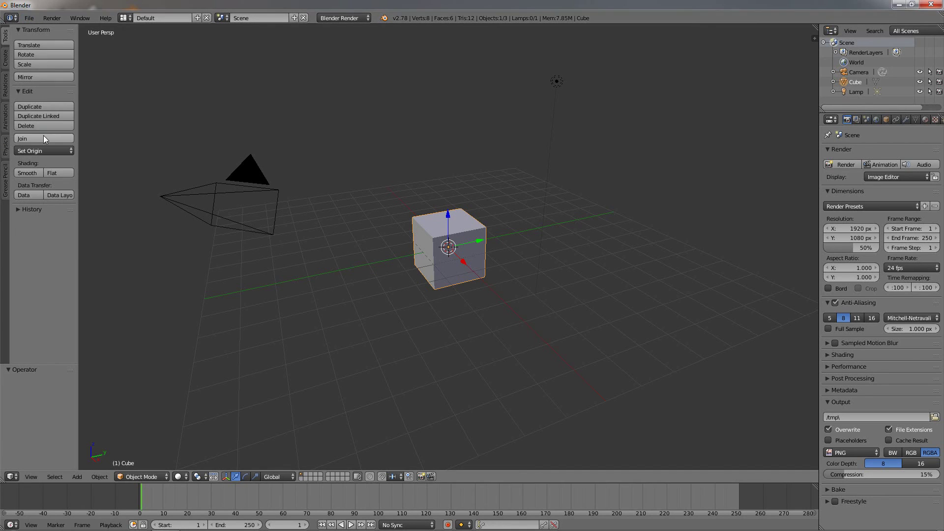
Restart Blender to check the restored default startup layout, and dismiss the splash screen
{"action": "left_click", "coordinate": [931, 5]}
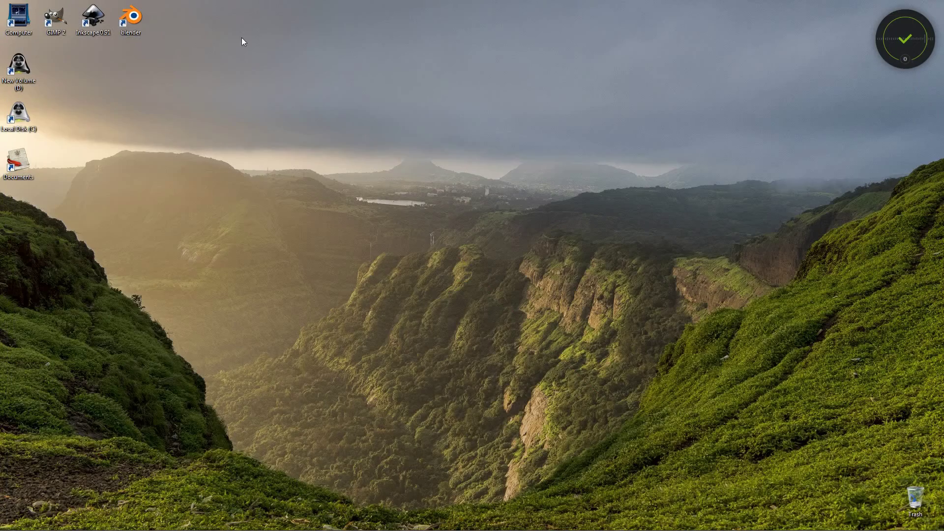
{"action": "double_click", "coordinate": [130, 17]}
{"action": "left_click", "coordinate": [679, 331]}
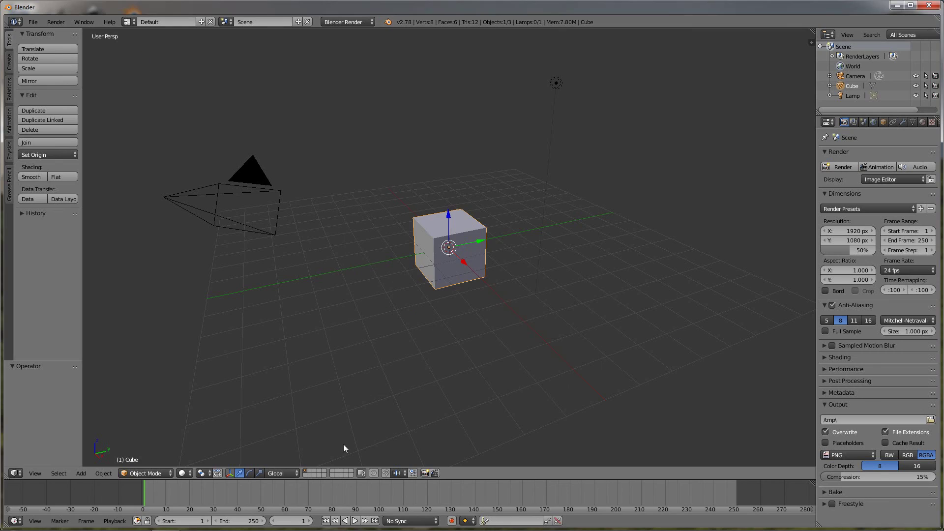